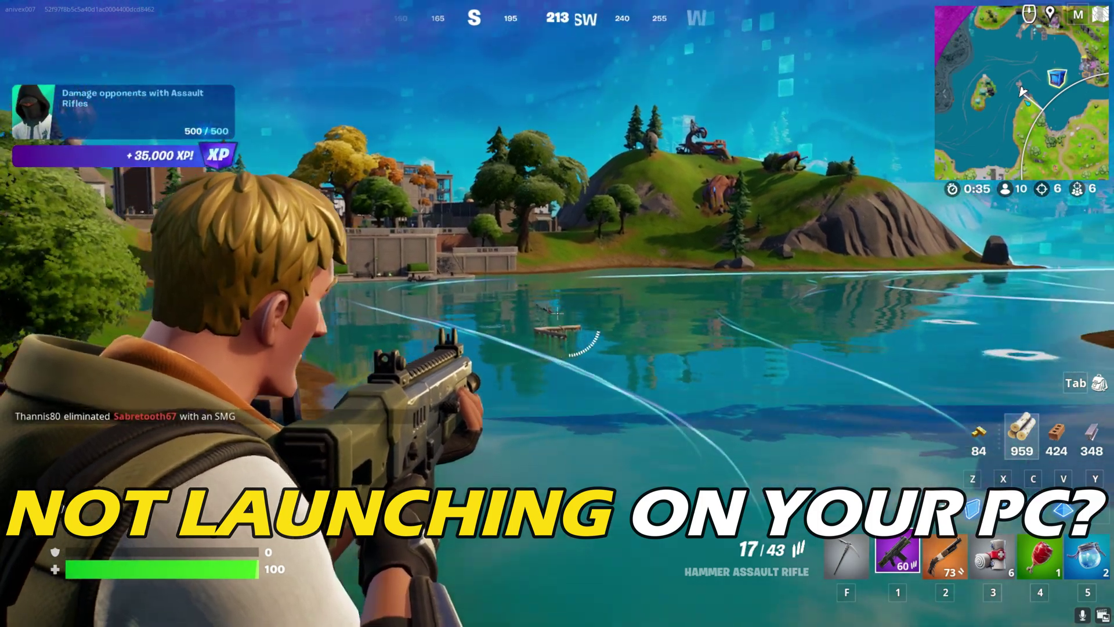
- Advance toward the lake and fire the Hammer Assault Rifle at the distant target
left_click(557, 313)
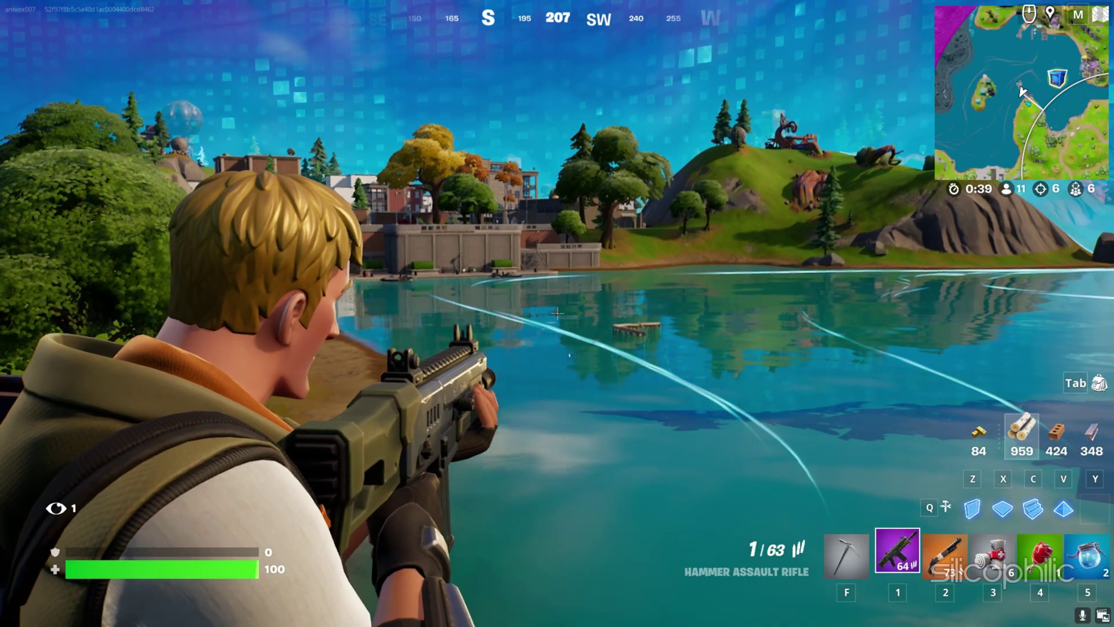
key("w")
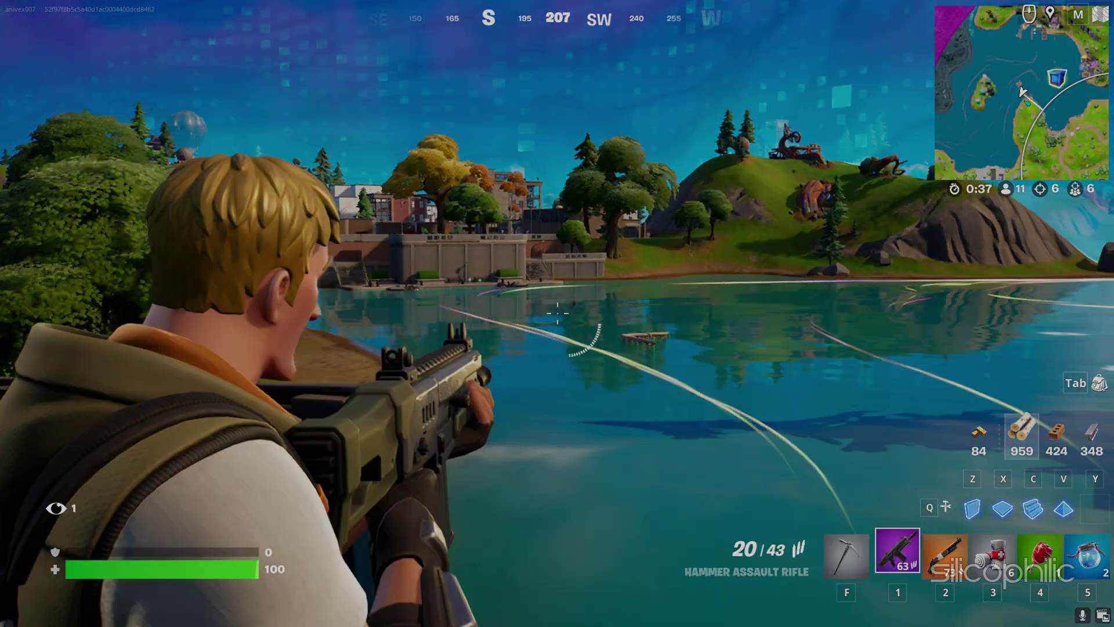
left_click(556, 313)
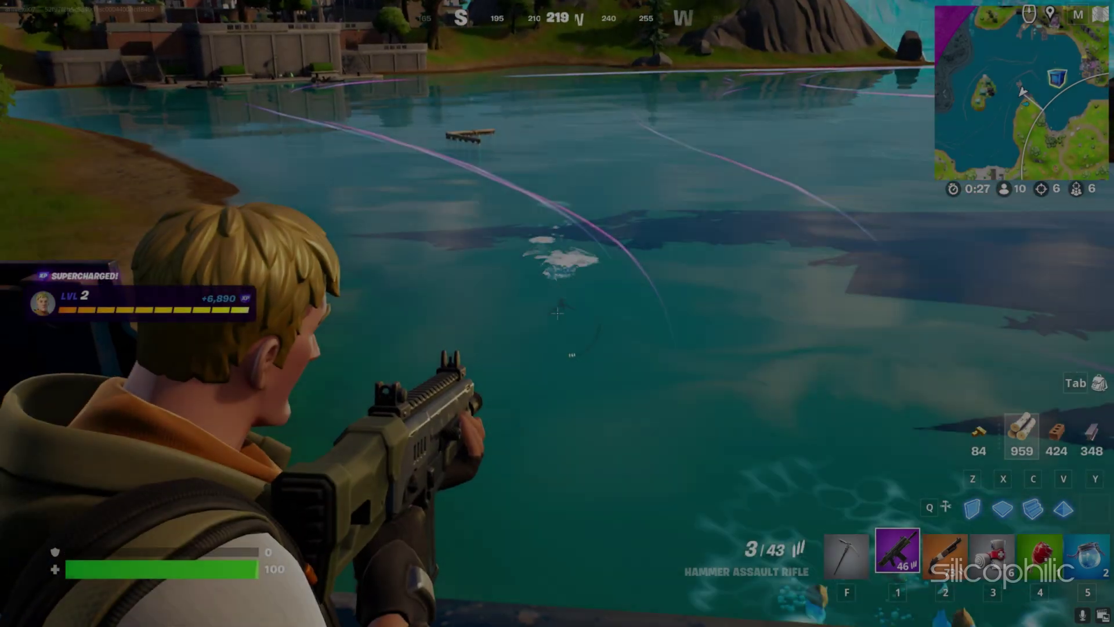
left_click(557, 314)
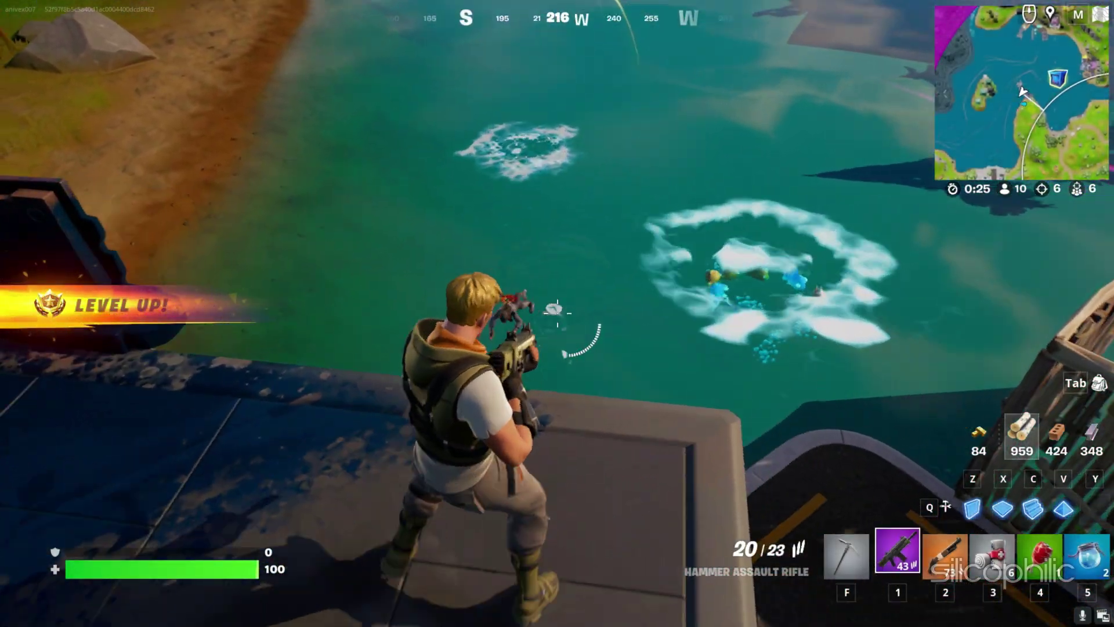
- Aim down sights to eliminate the opponent in the water, reload, and sprint across the roof
right_click(558, 313)
left_click(557, 313)
left_click(557, 314)
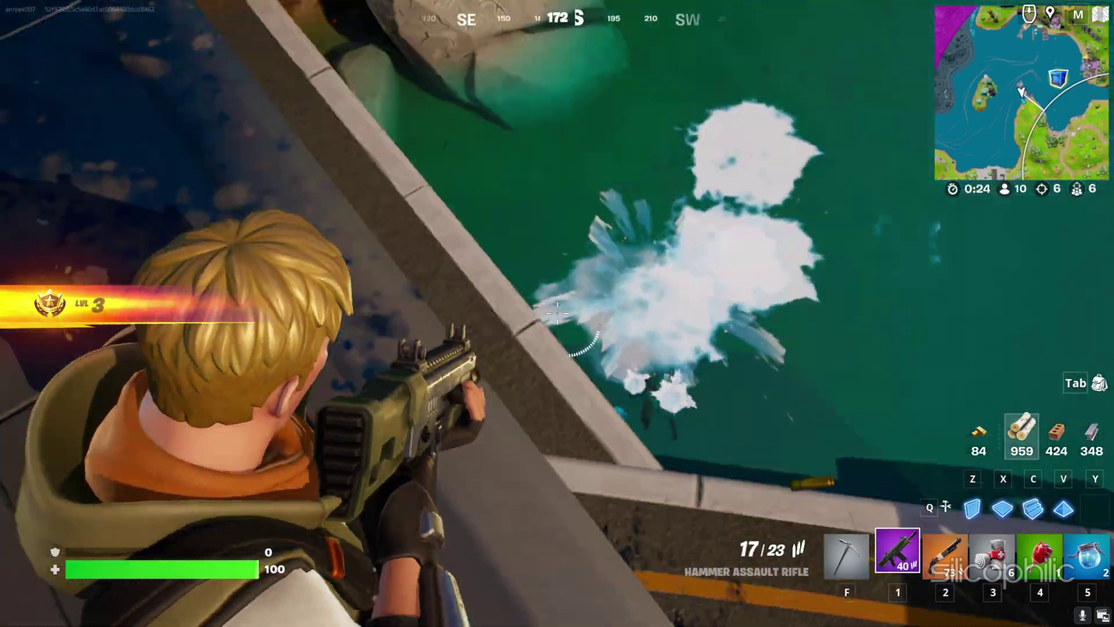
right_click(557, 314)
left_click(557, 314)
left_click(557, 314)
key("r")
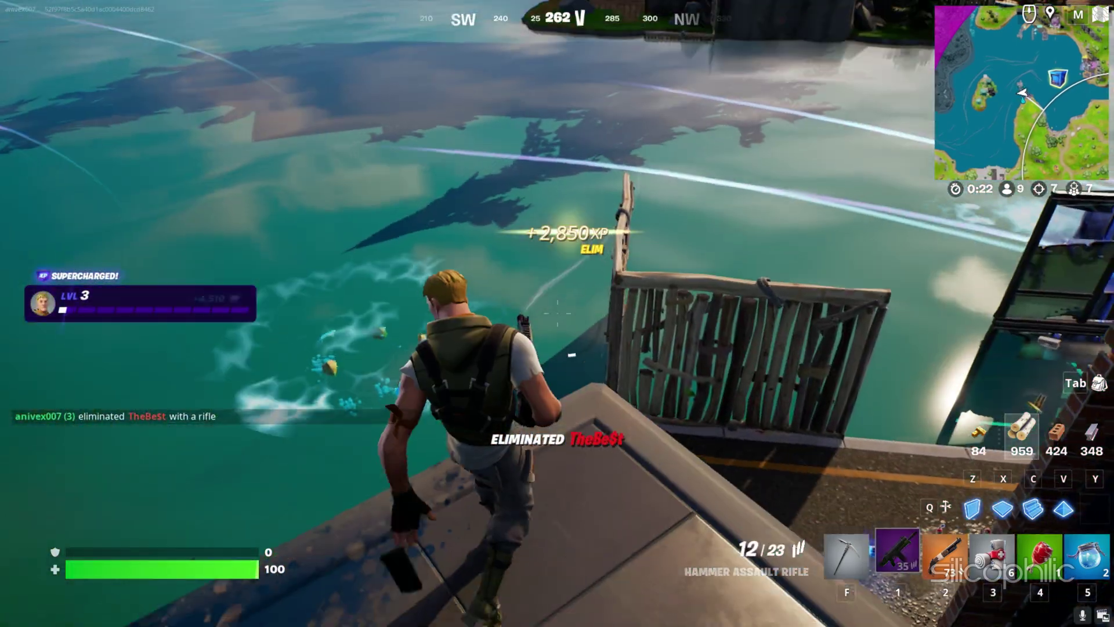
key("w")
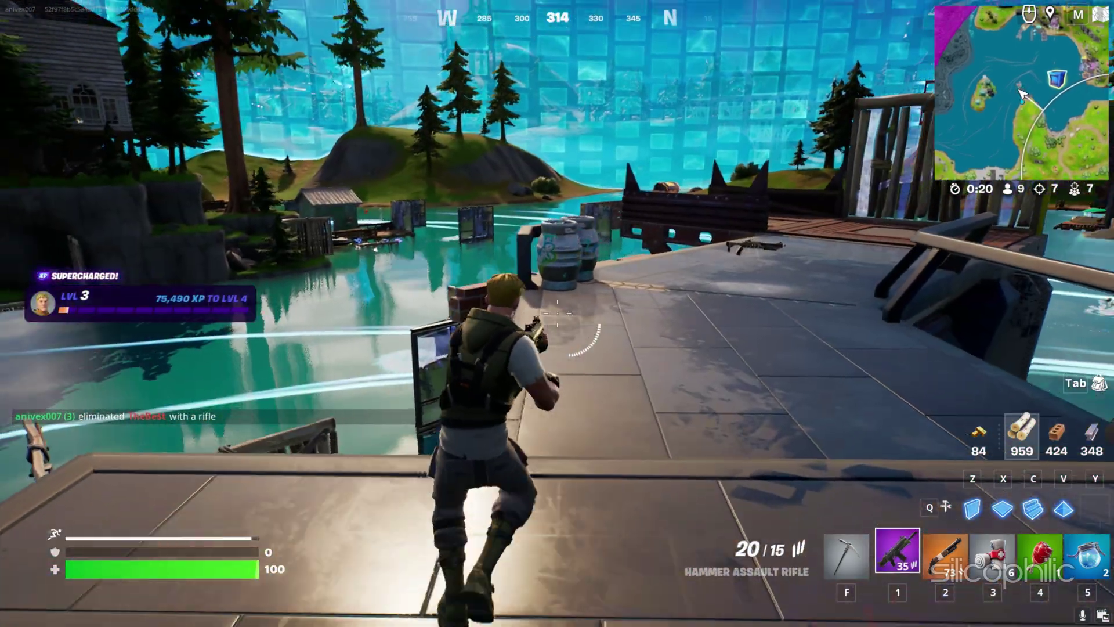
key("w")
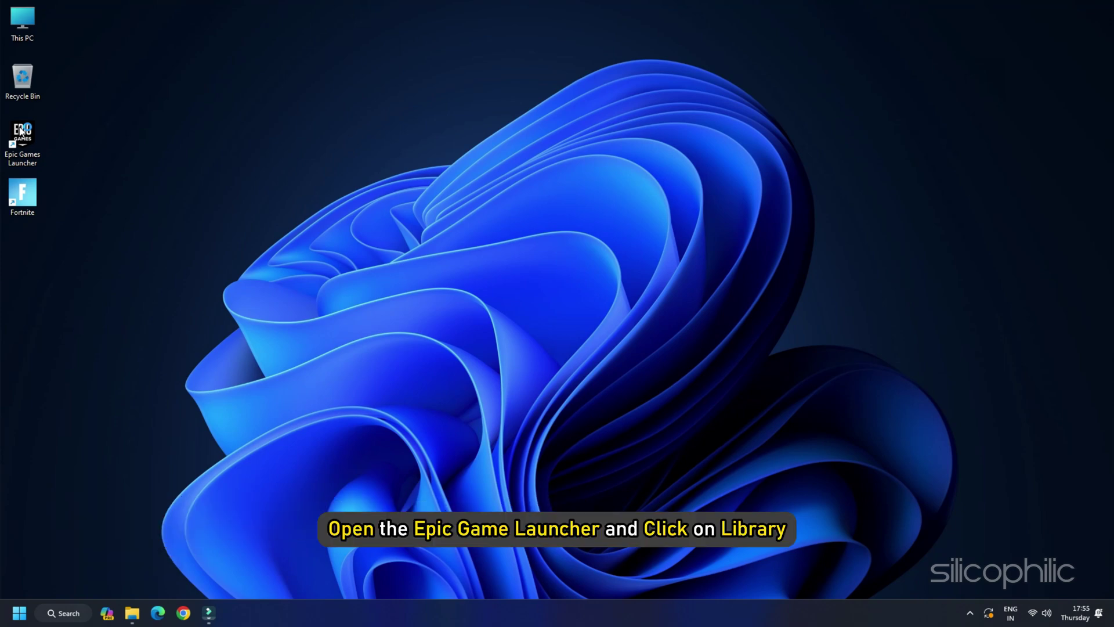
- Start Verify Files for Fortnite from its Manage settings in the launcher Library
double_click(20, 130)
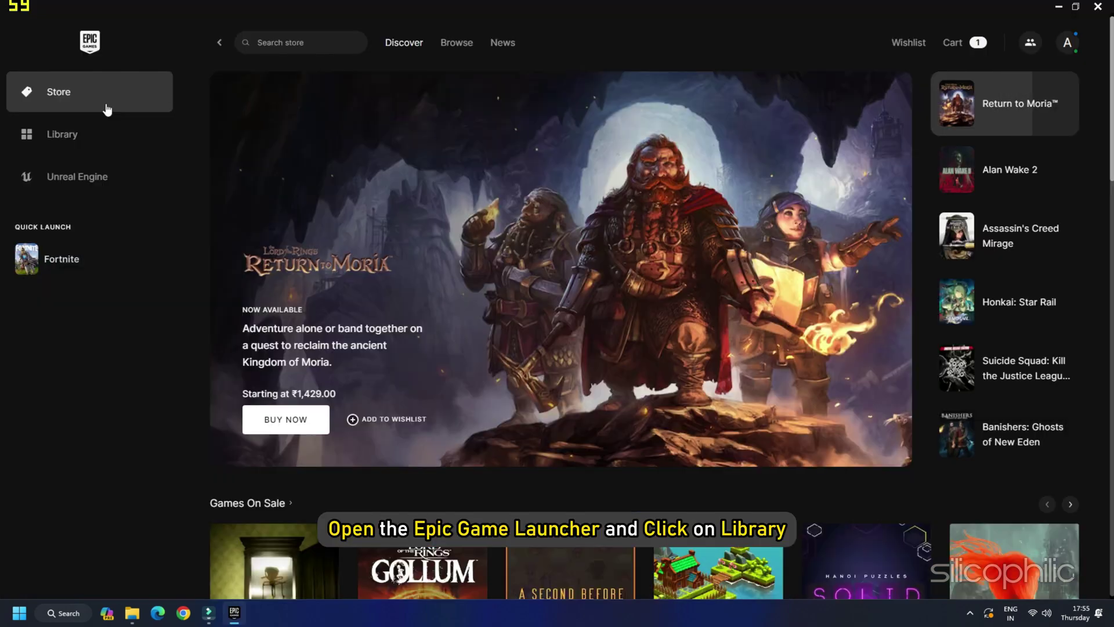
left_click(108, 144)
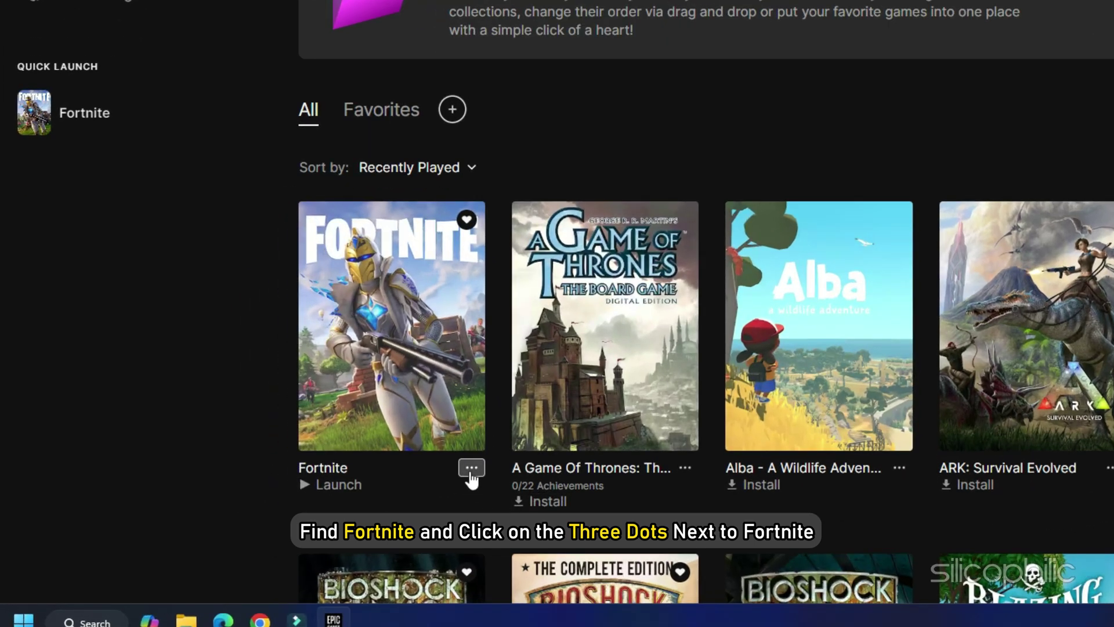
left_click(329, 505)
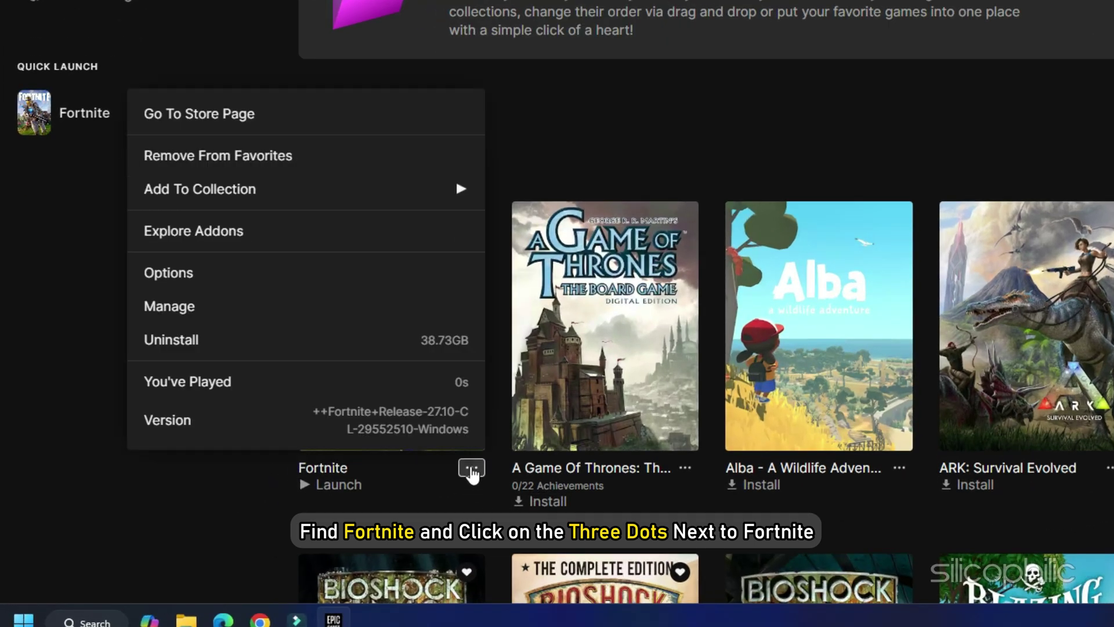
left_click(198, 307)
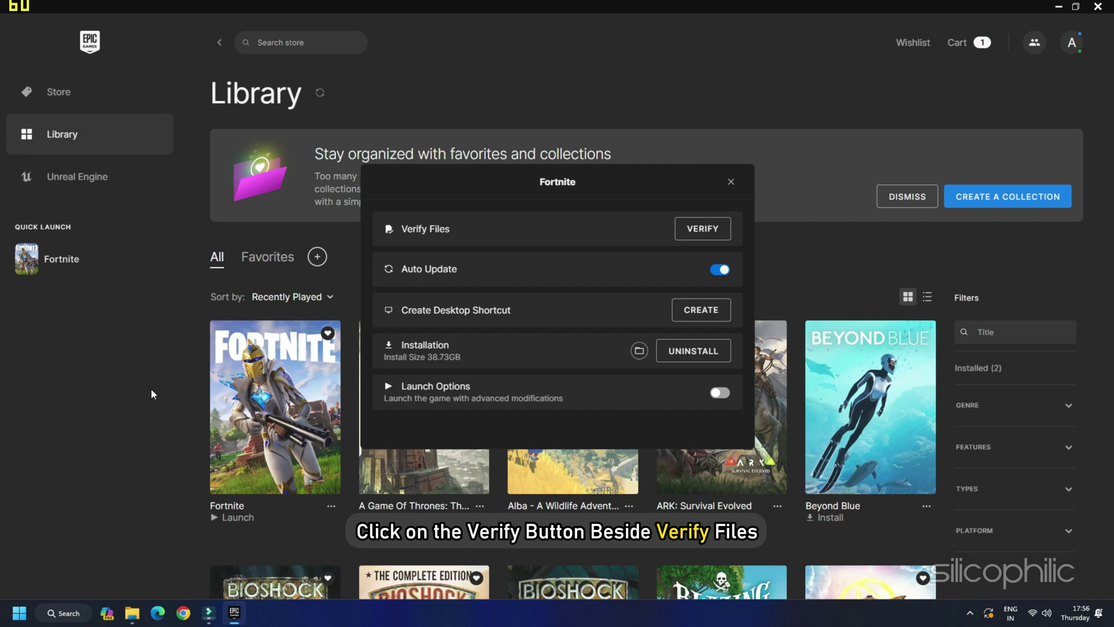
left_click(709, 230)
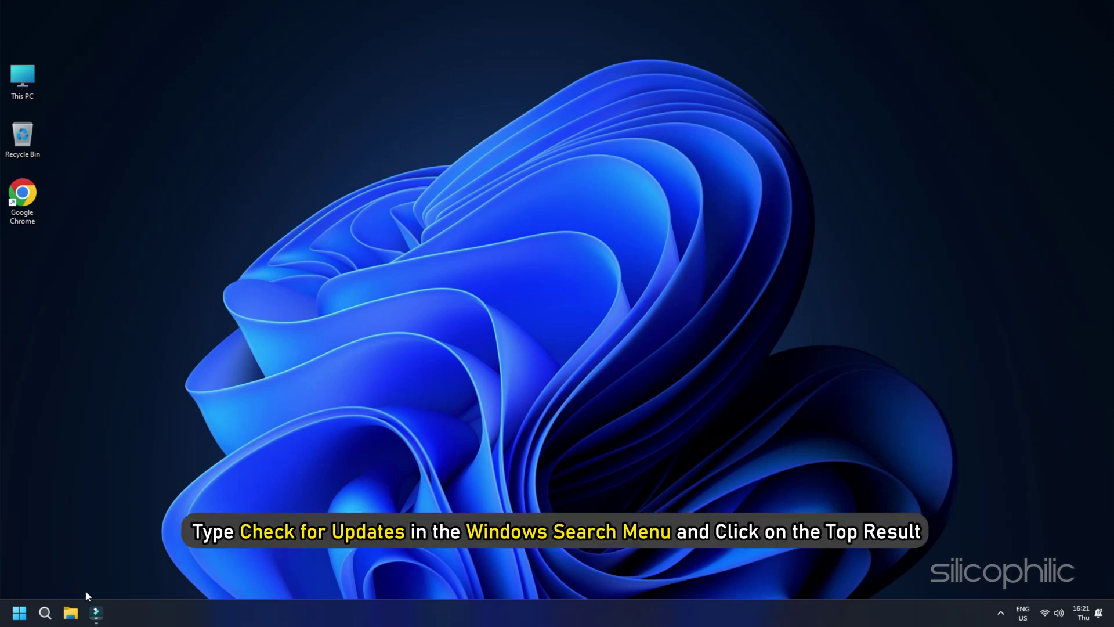
- Search 'Check for updates' in Start and run a Windows Update check
left_click(49, 617)
type("Check for updates")
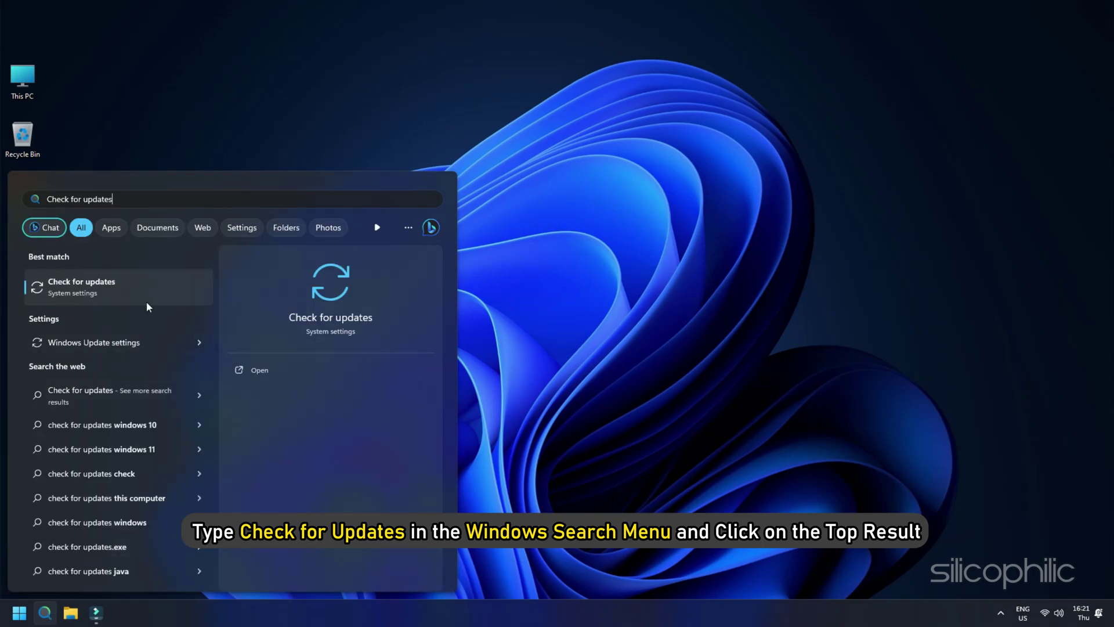
left_click(146, 301)
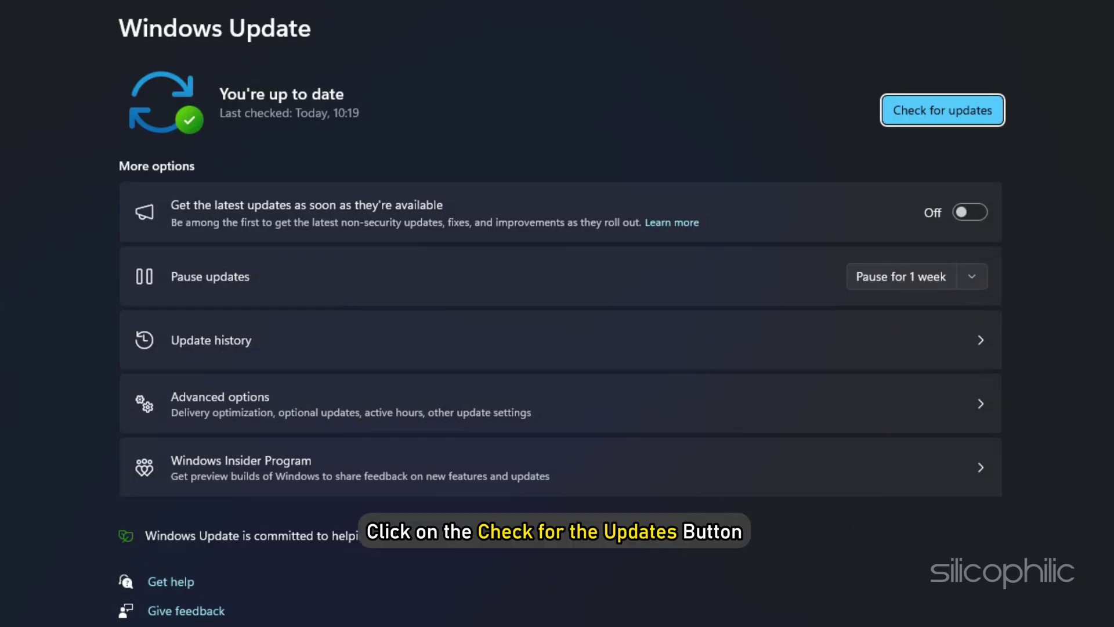
left_click(962, 121)
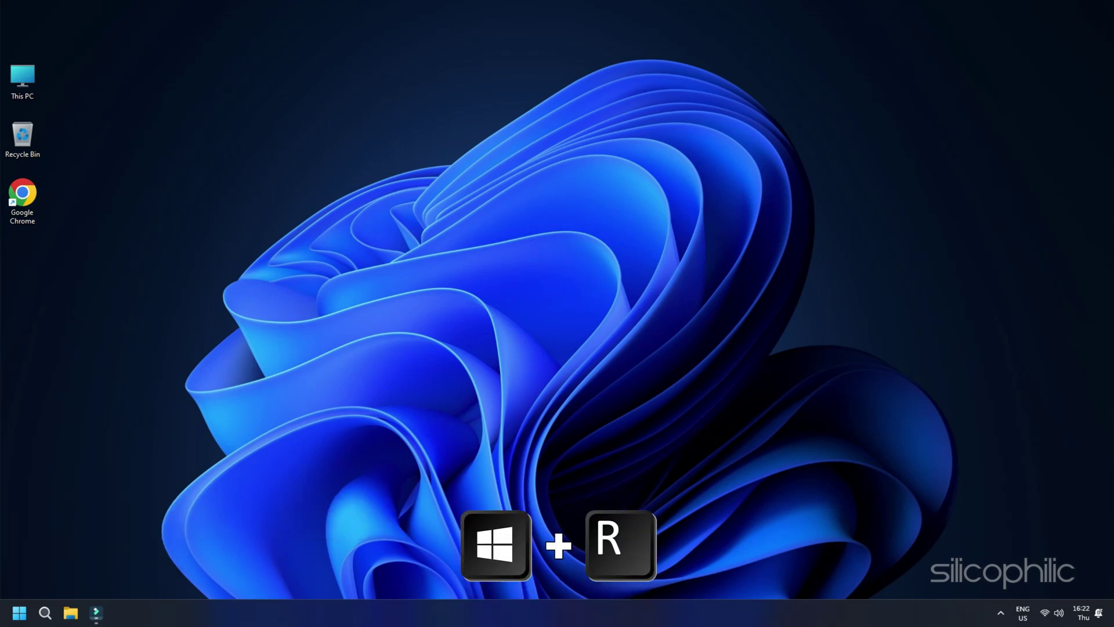
- Open Device Manager by running devmgmt.msc from the Run dialog
key("super+r")
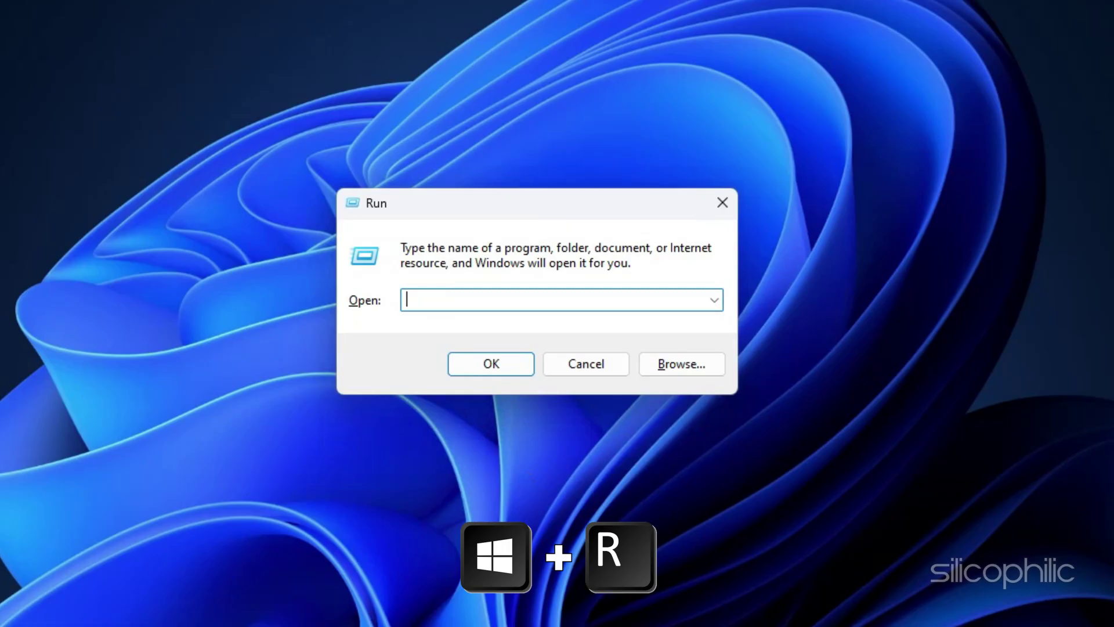
type("devmgmt.msc")
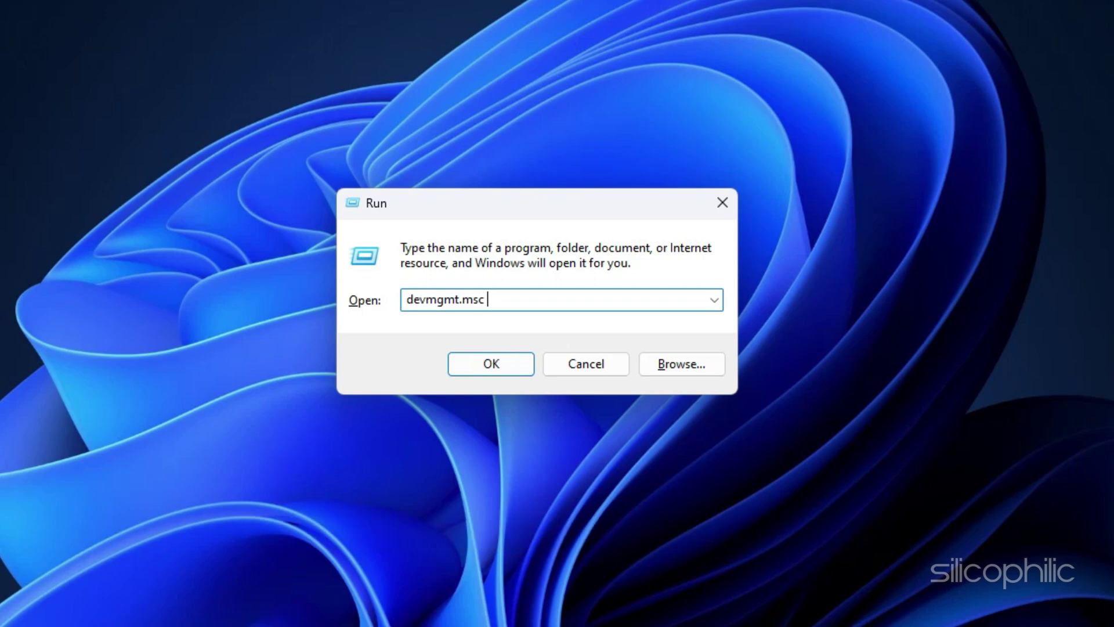
key("Return")
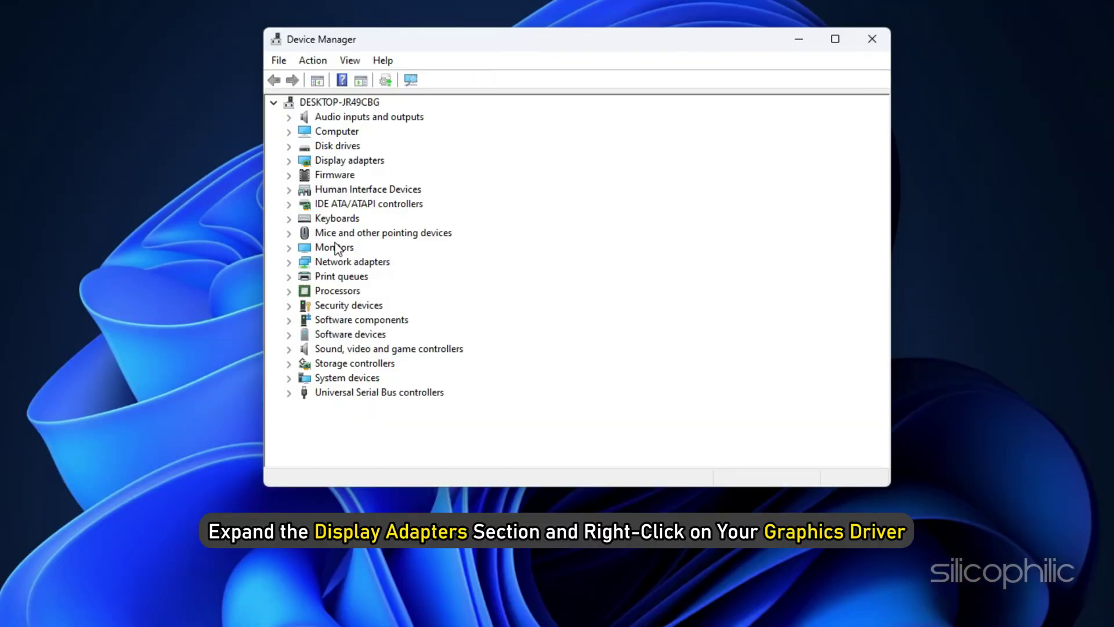
- Update the AMD Radeon(TM) Vega 8 Graphics driver via automatic driver search
left_click(289, 161)
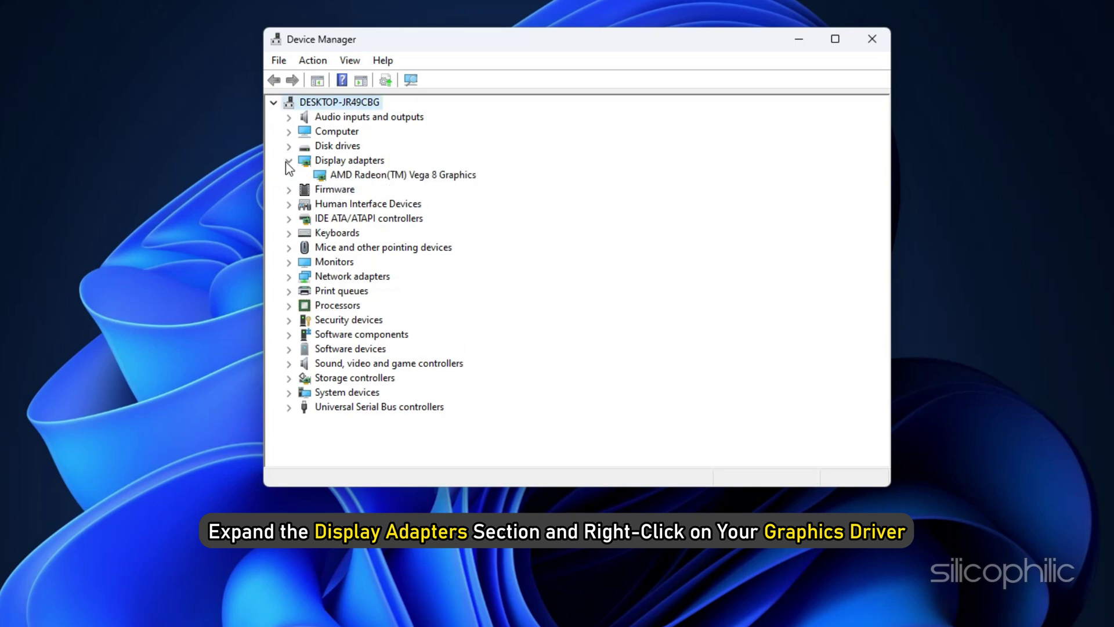
right_click(366, 180)
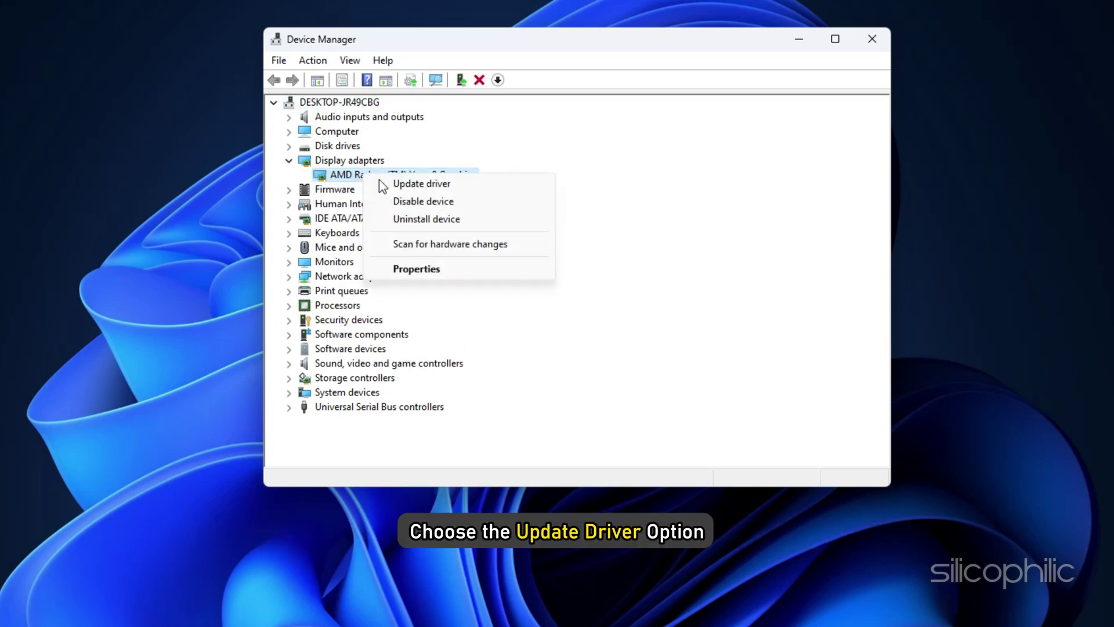
left_click(515, 182)
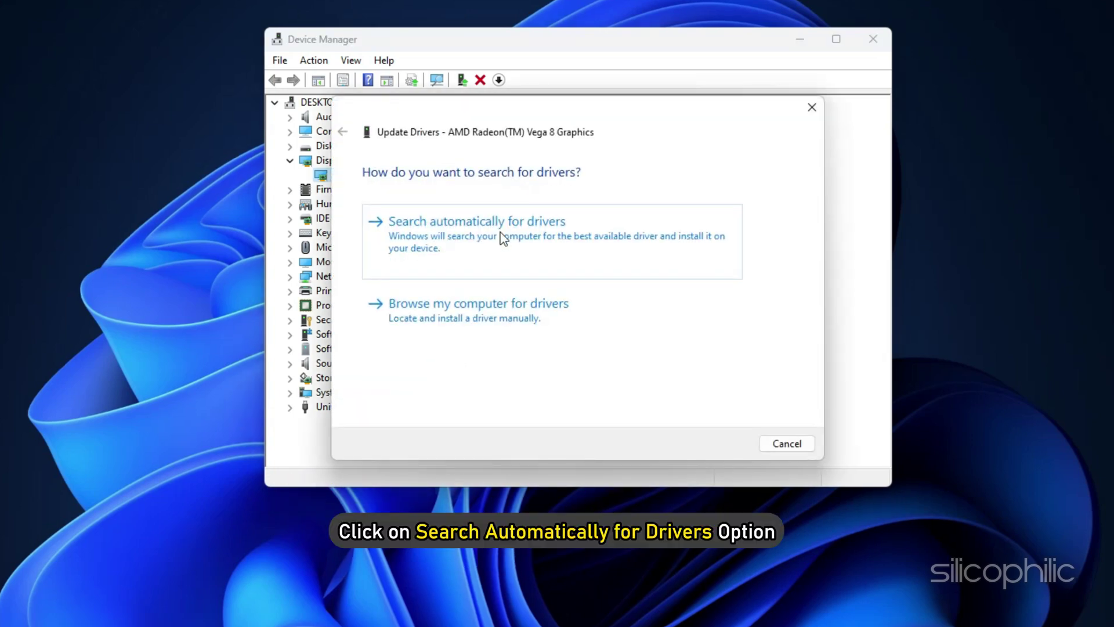
left_click(509, 235)
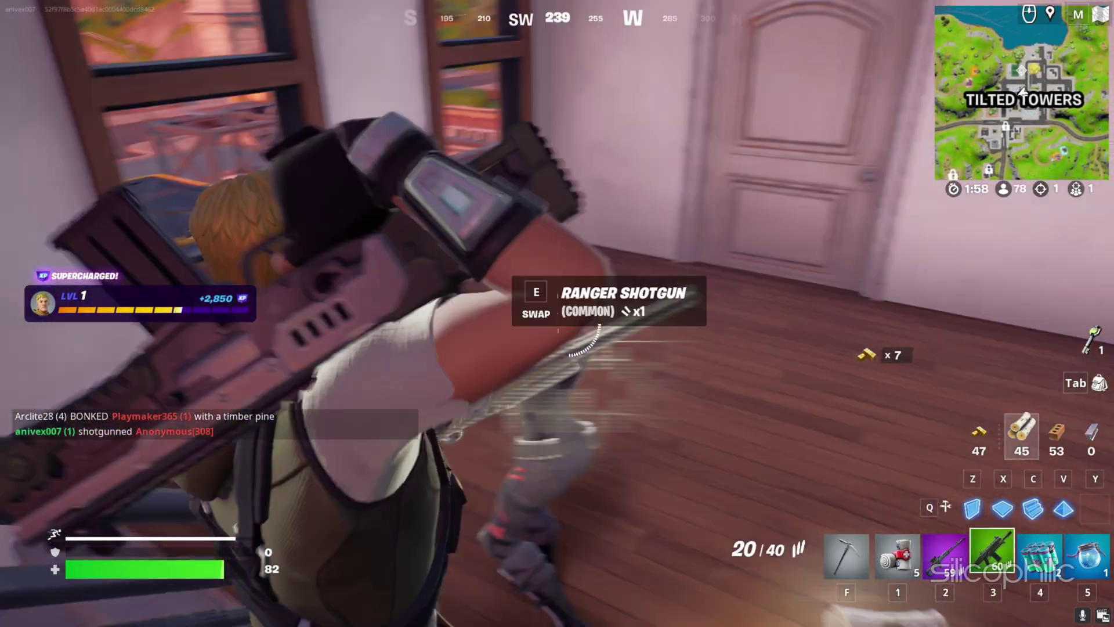
- Fire the shotgun repeatedly at the enemy in the Tilted Towers room until eliminated
left_click(557, 313)
left_click(558, 313)
left_click(557, 314)
left_click(557, 314)
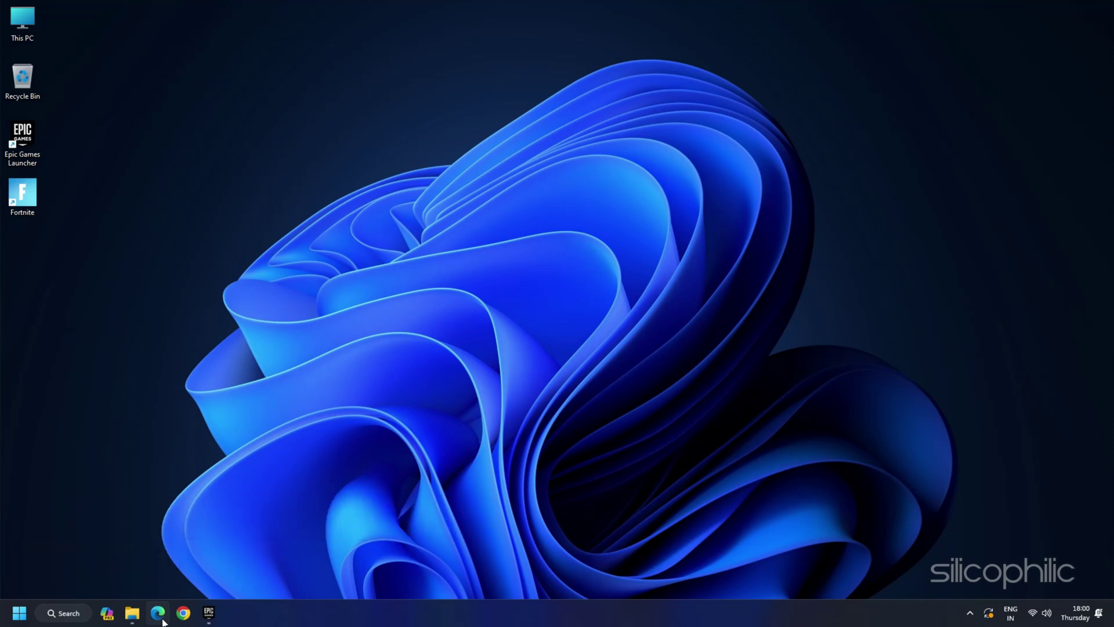
- Open Fortnite's installation folder on D: from its Manage settings in the launcher Library
left_click(209, 611)
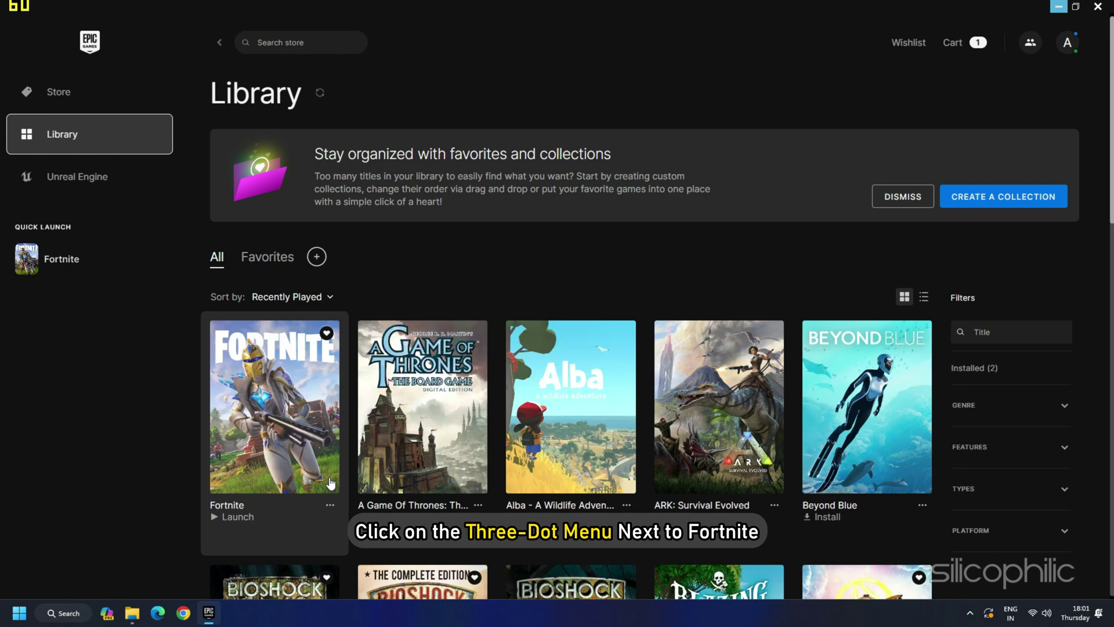
left_click(330, 506)
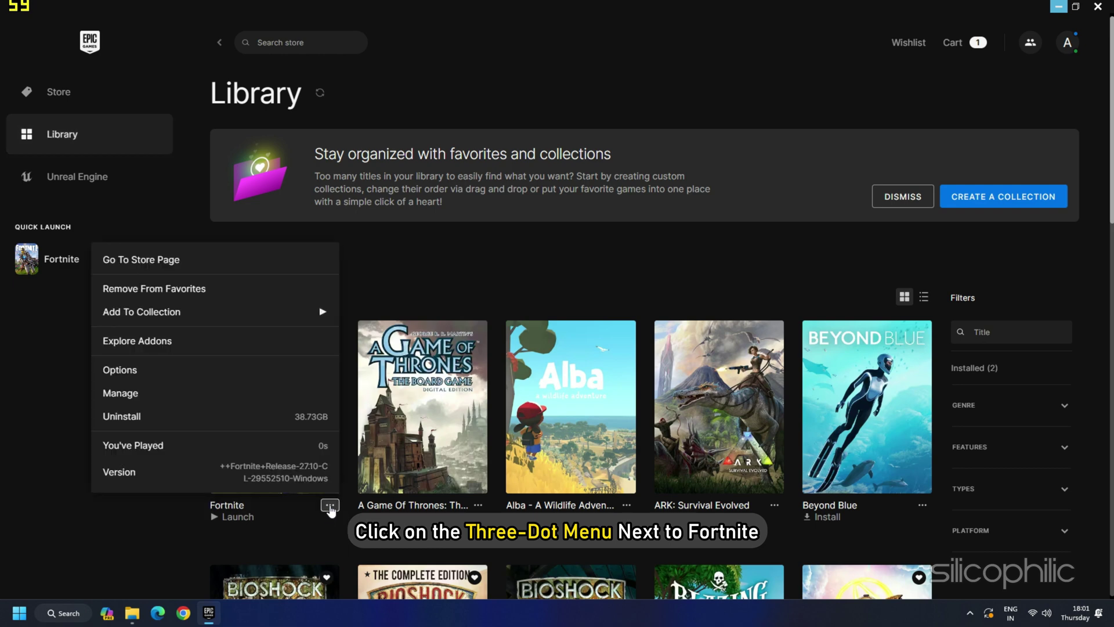
left_click(199, 405)
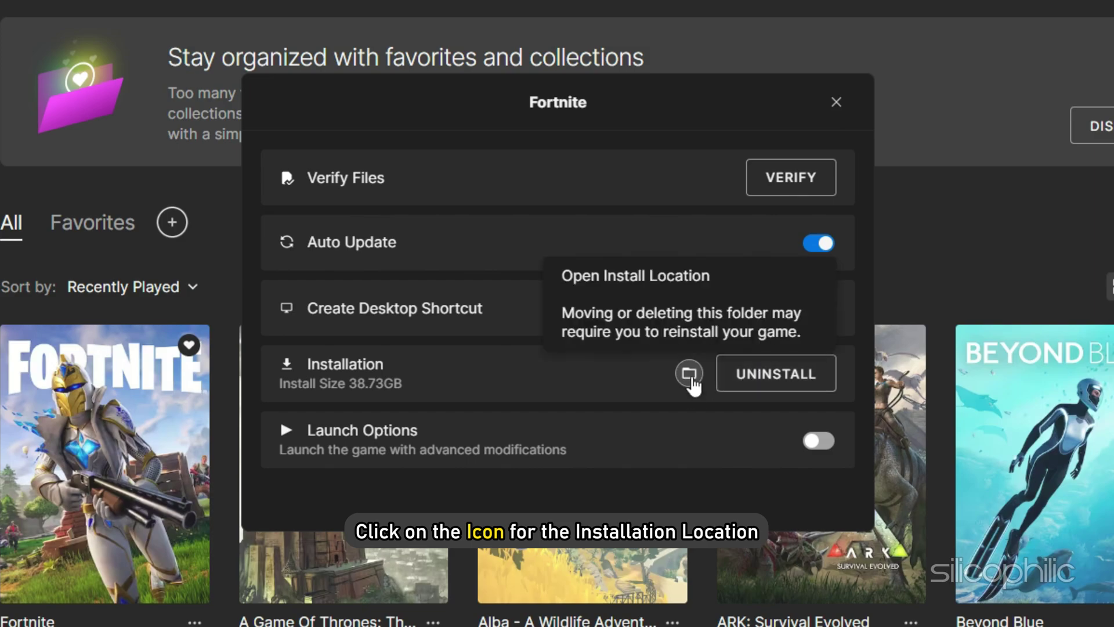
left_click(688, 374)
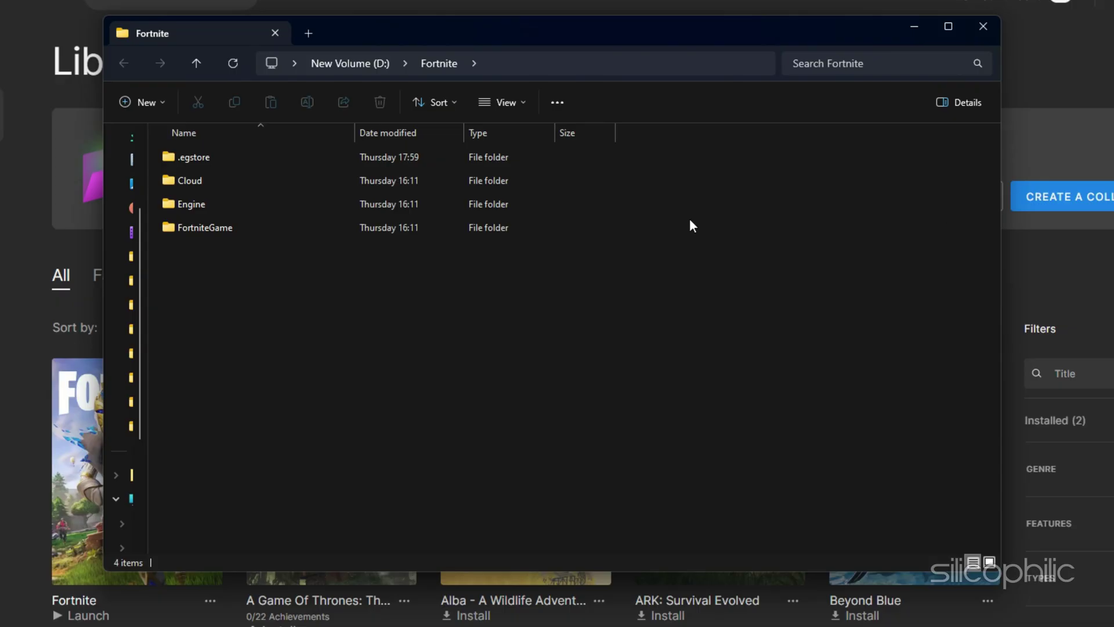
- Browse to FortniteGame\Binaries\Win64 and bring up the context menu for FortniteLauncher
double_click(246, 228)
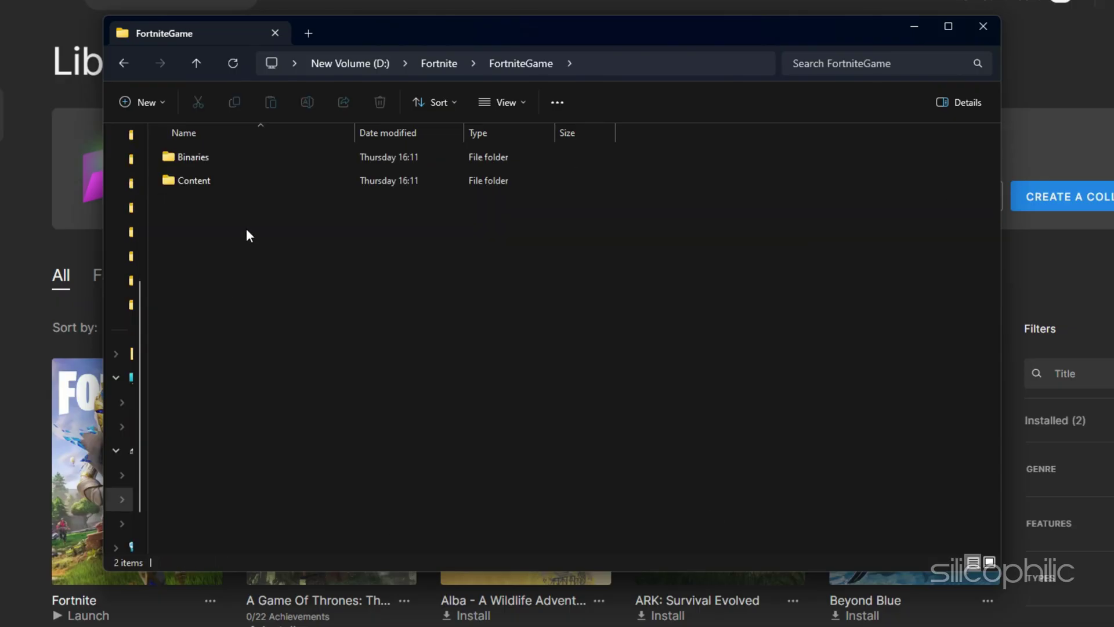
double_click(189, 163)
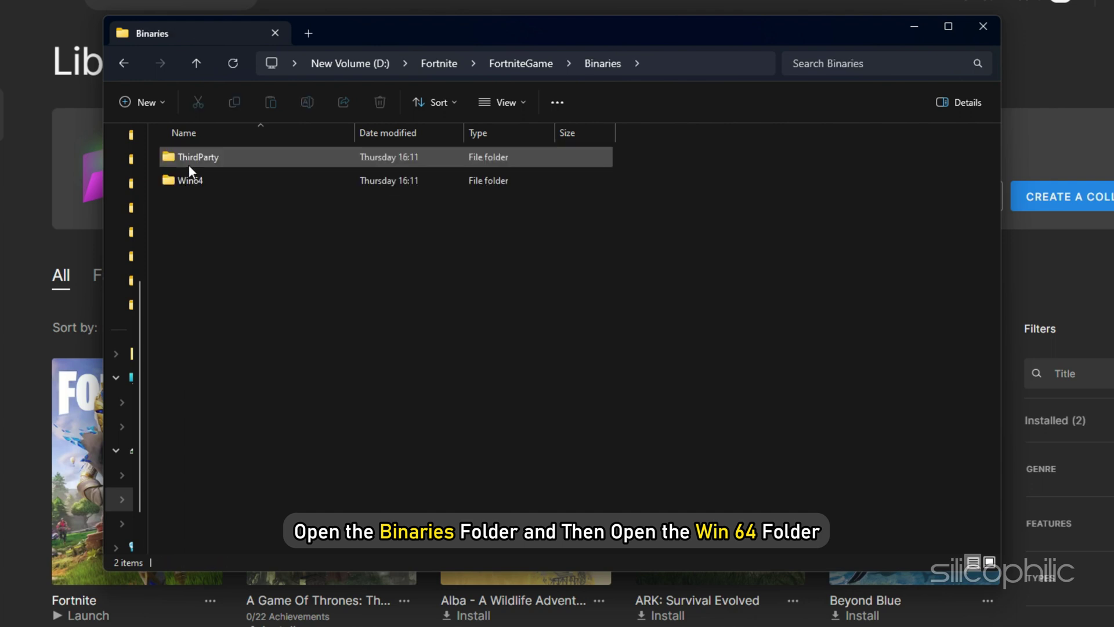
double_click(202, 185)
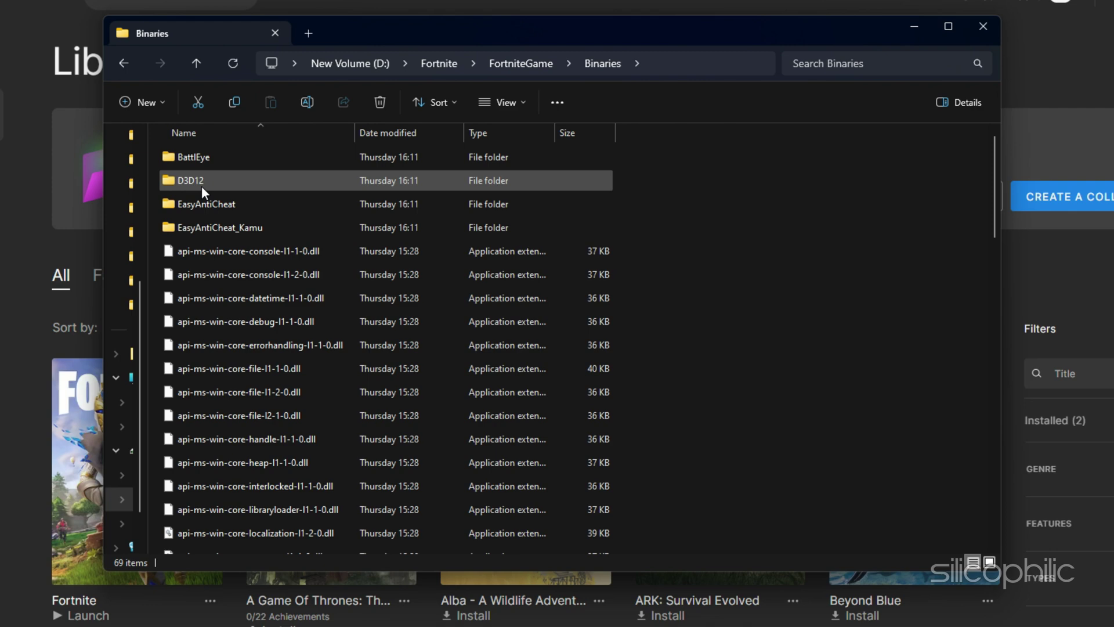
scroll(319, 278, "down", 12)
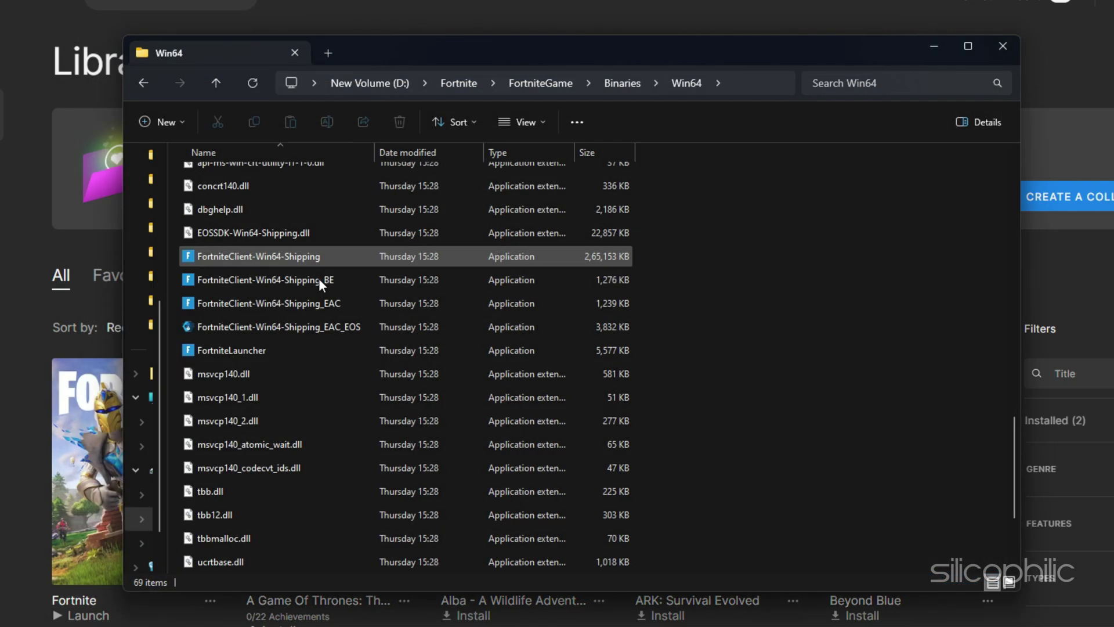
left_click(245, 351)
right_click(246, 349)
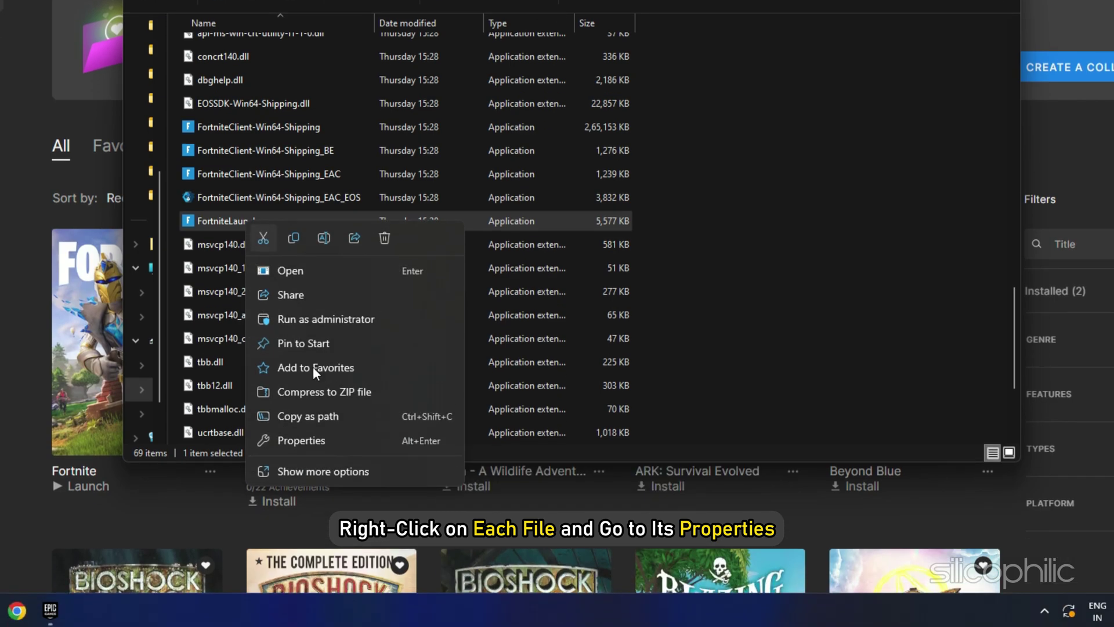
- In FortniteLauncher Properties, enable Windows 8 compatibility mode and disable fullscreen optimizations, then apply
left_click(300, 441)
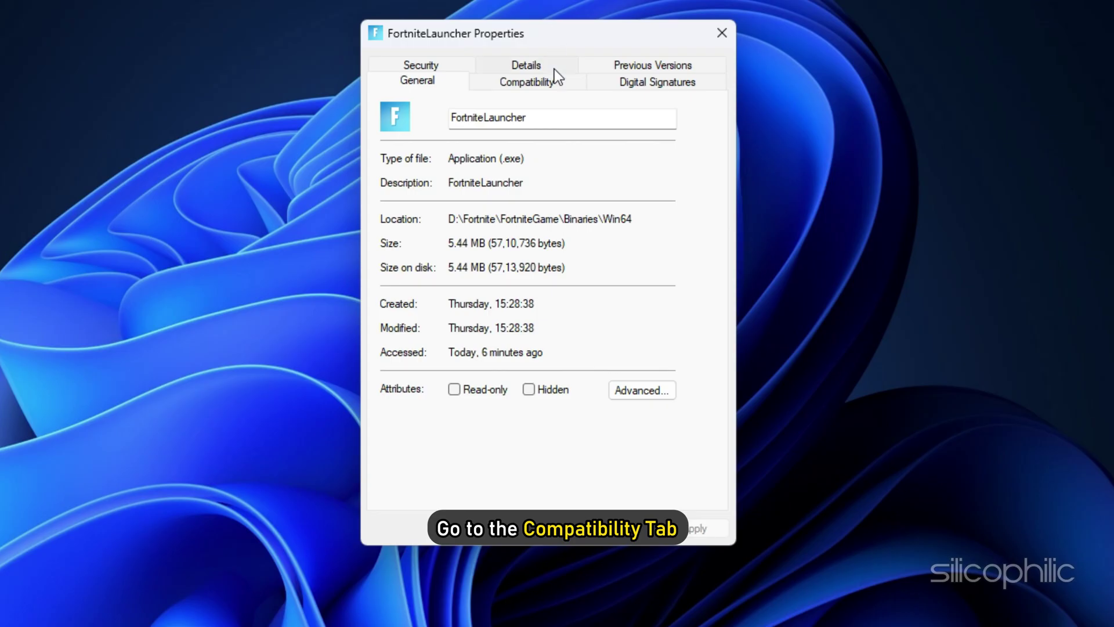
left_click(556, 85)
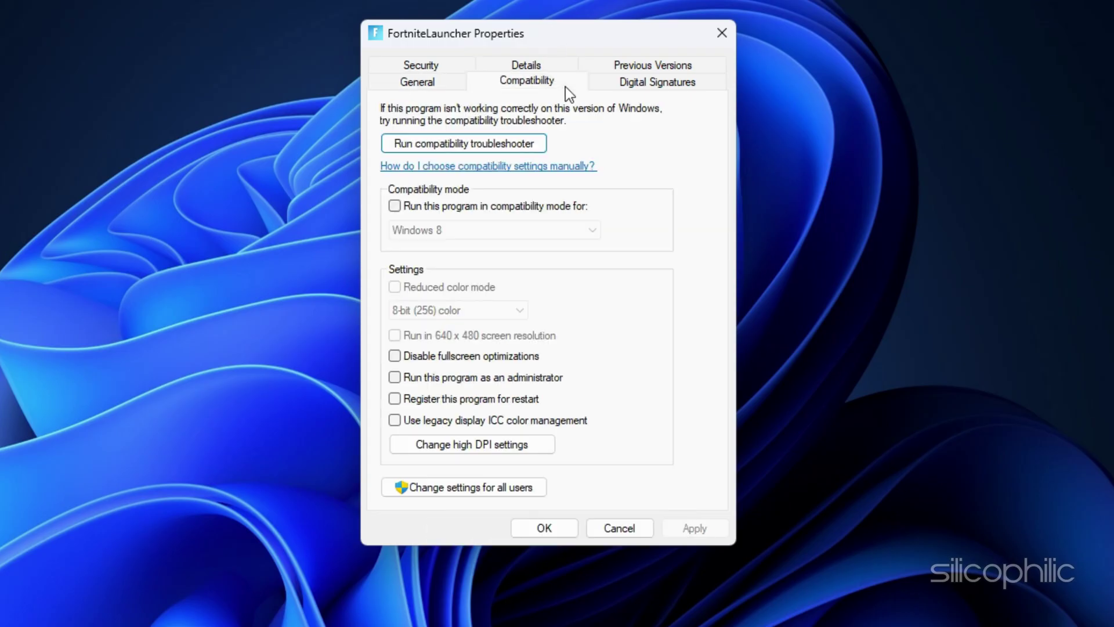
left_click(394, 206)
left_click(586, 230)
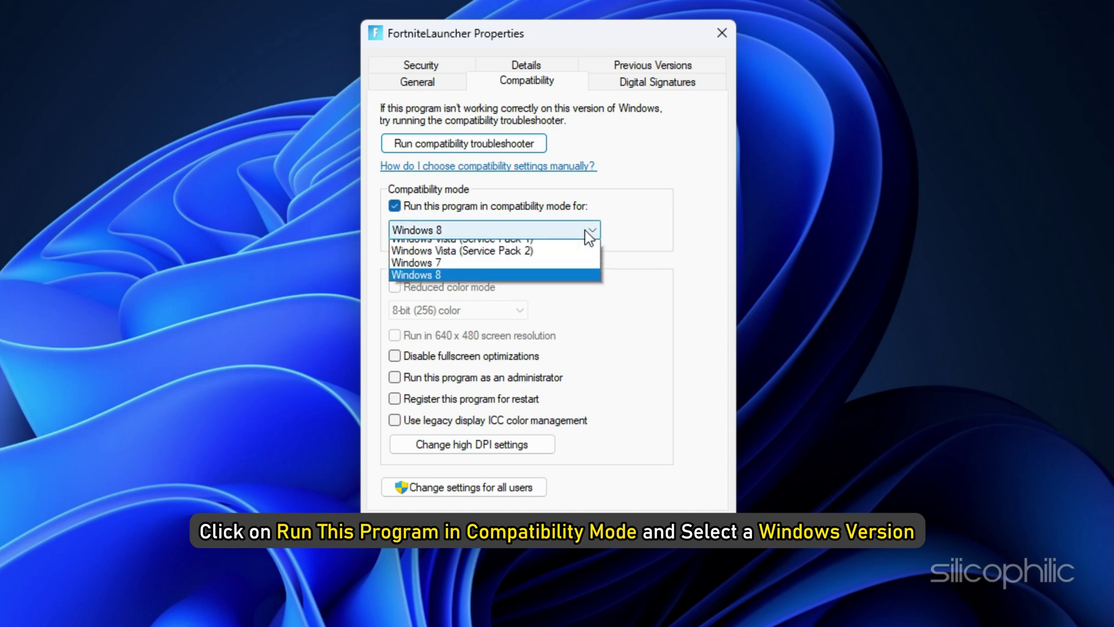
left_click(547, 288)
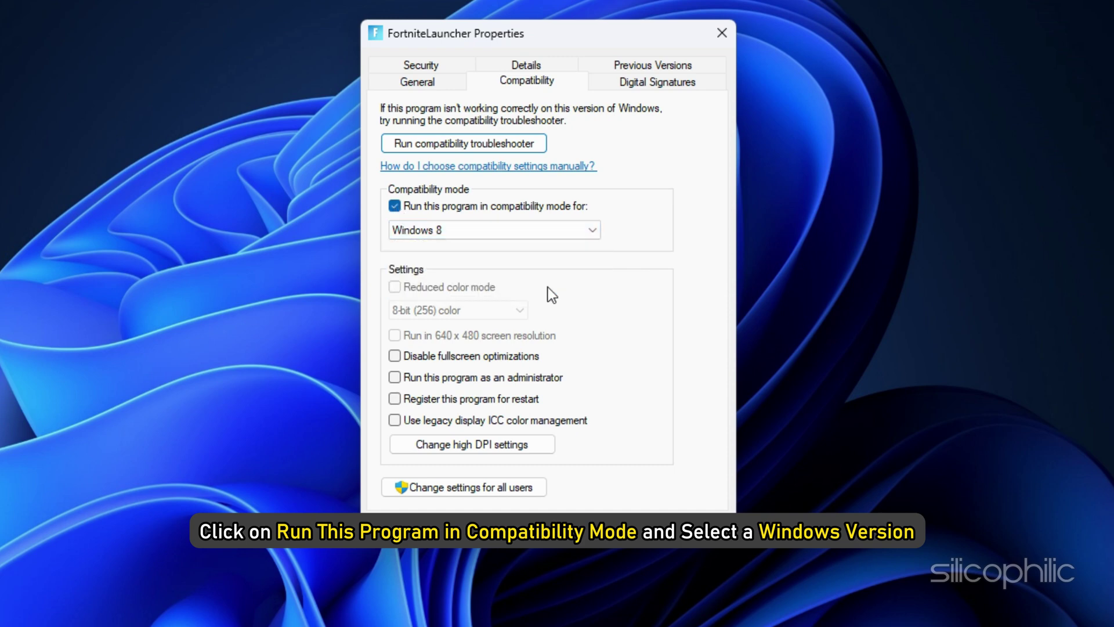
left_click(394, 355)
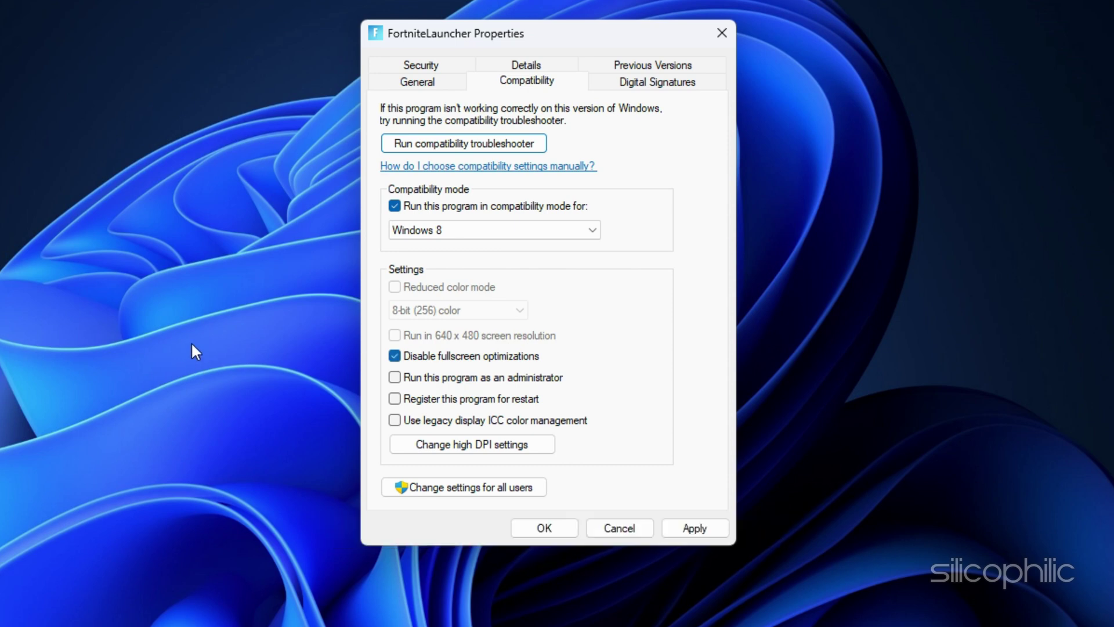
left_click(693, 527)
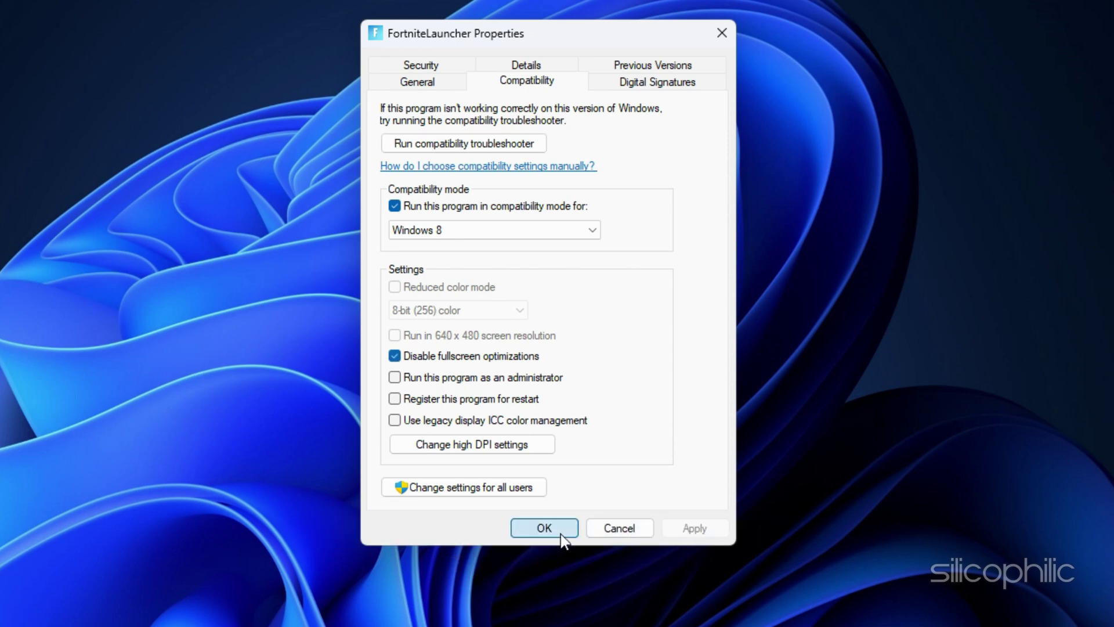
left_click(560, 528)
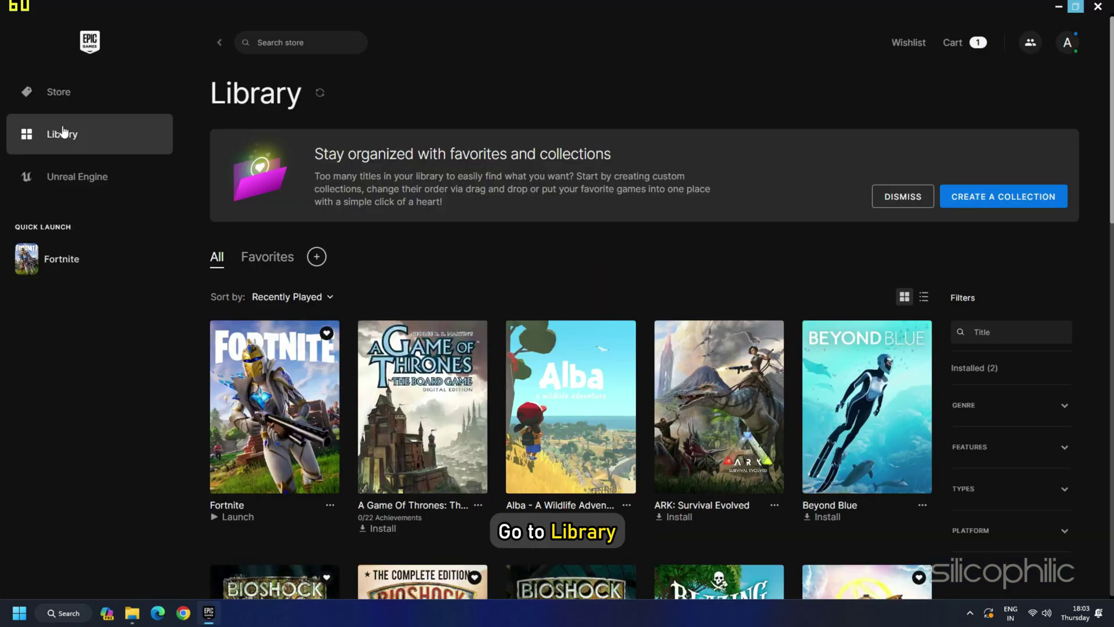
- Reopen Fortnite's installation folder from its Manage settings in the launcher Library
left_click(70, 139)
left_click(329, 504)
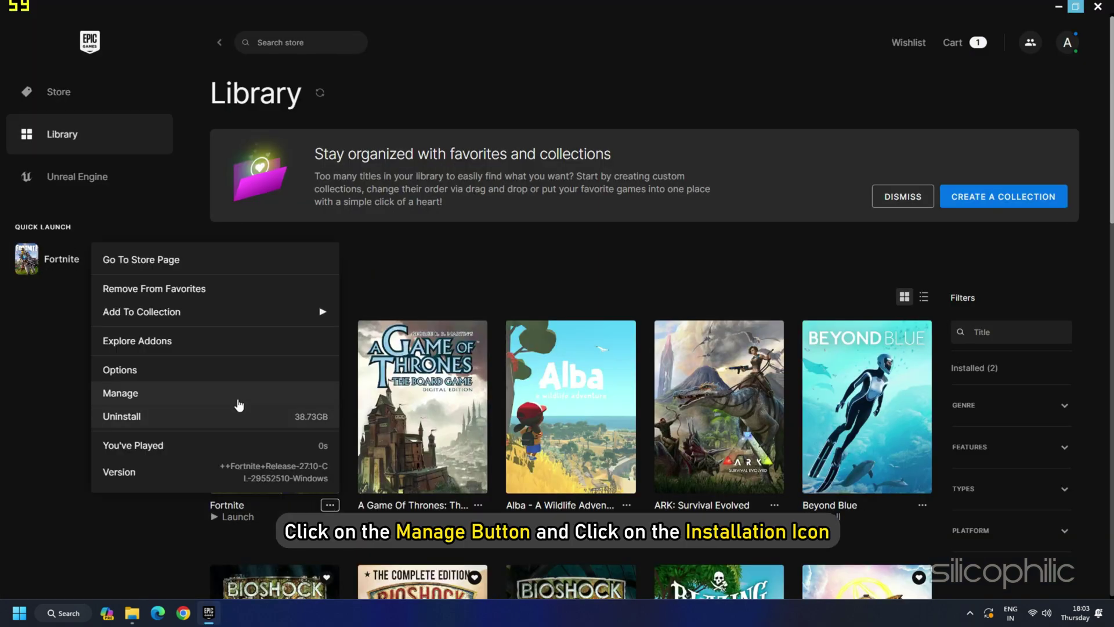
left_click(239, 393)
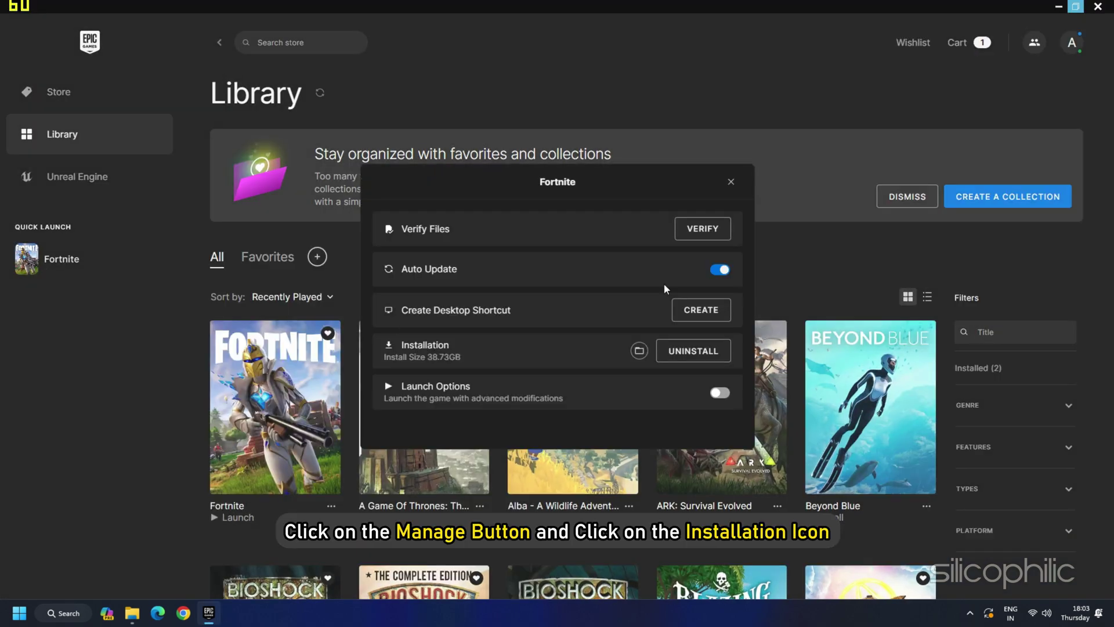
left_click(639, 352)
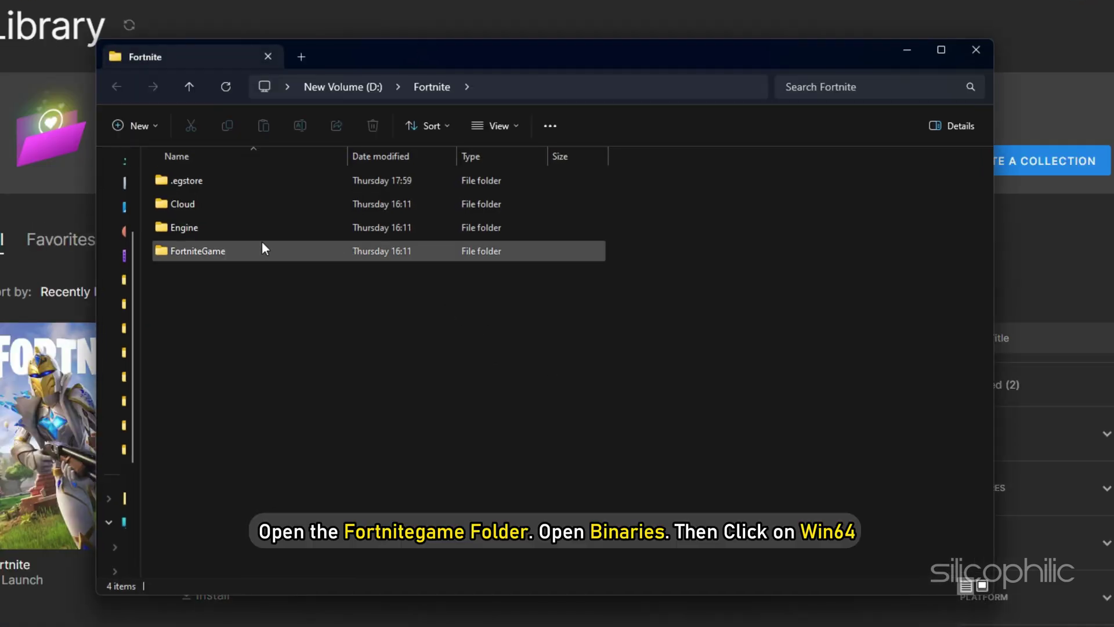
- Go to FortniteGame\Binaries\Win64\EasyAntiCheat_Kamu and launch EasyAntiCheat_Setup
double_click(263, 249)
left_click(265, 180)
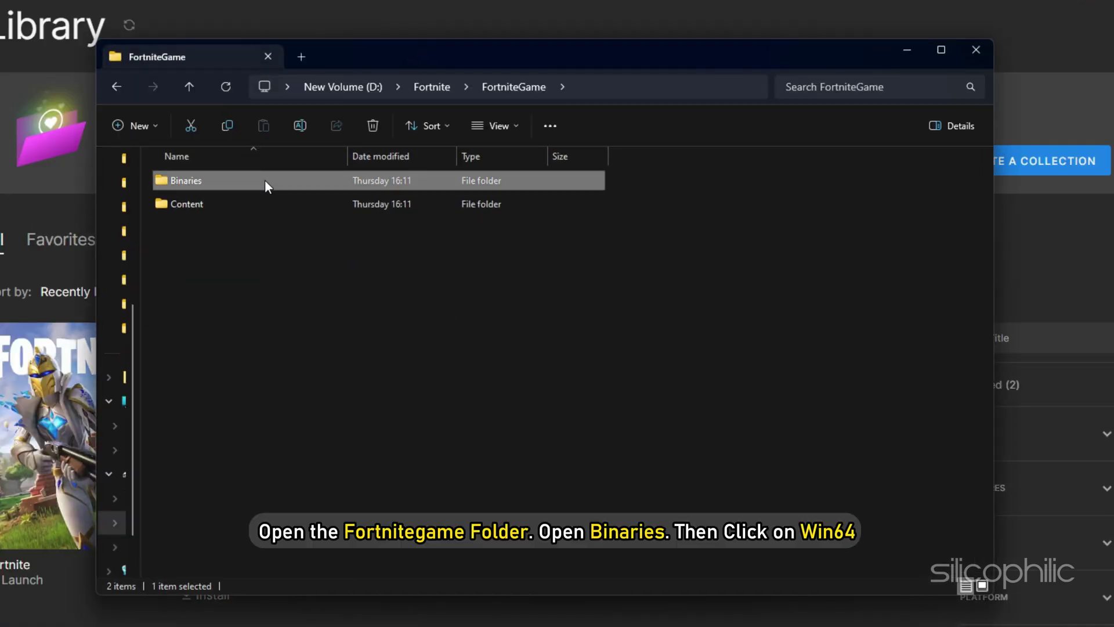
double_click(265, 184)
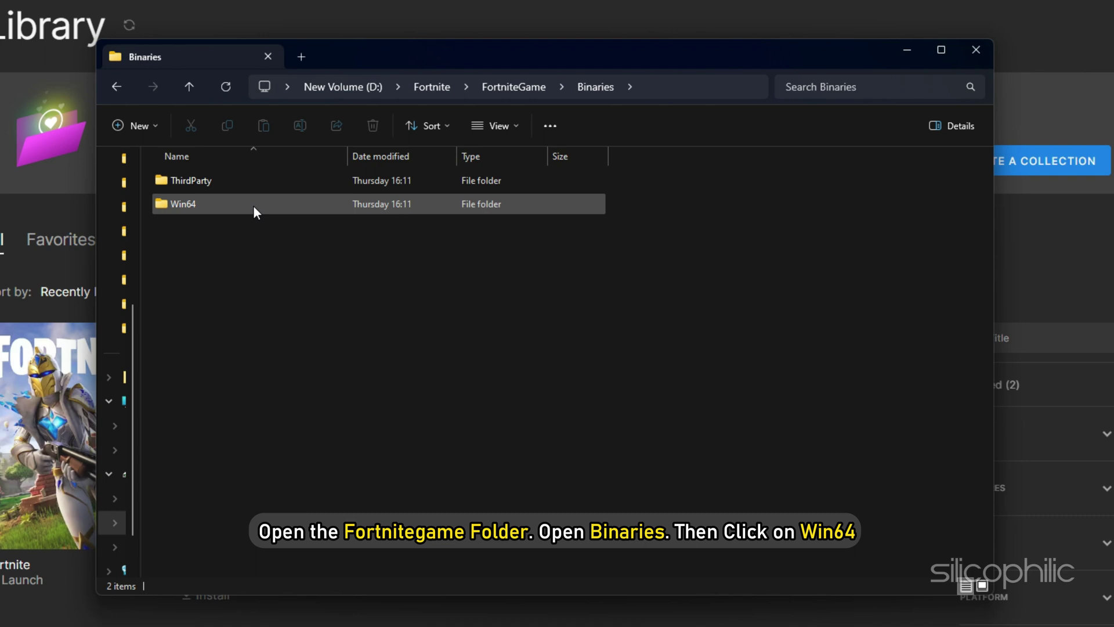
double_click(253, 205)
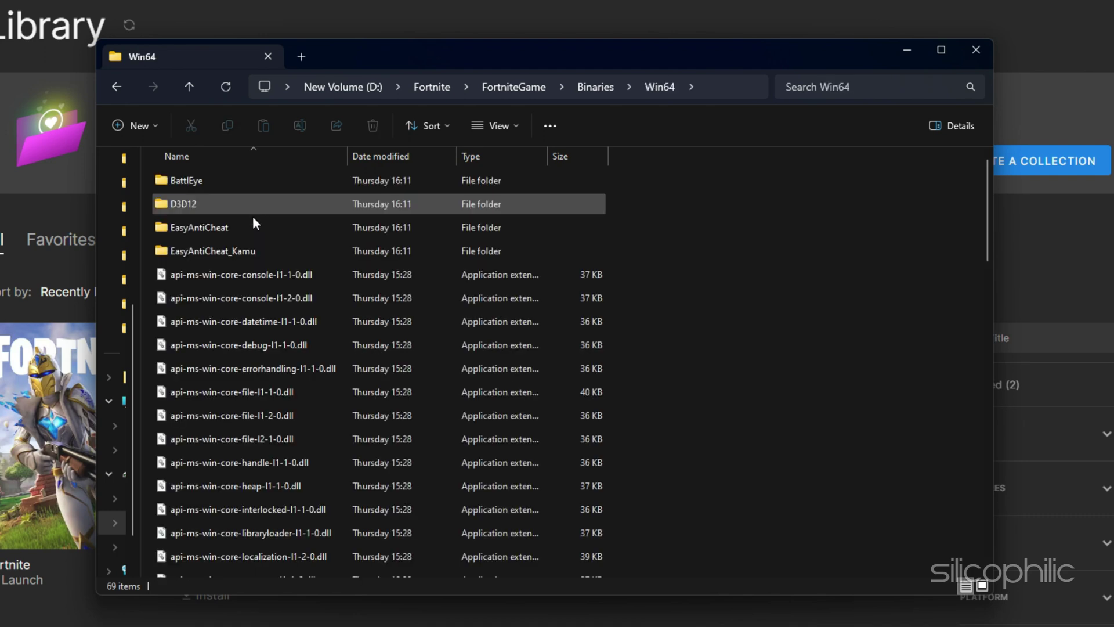
double_click(269, 260)
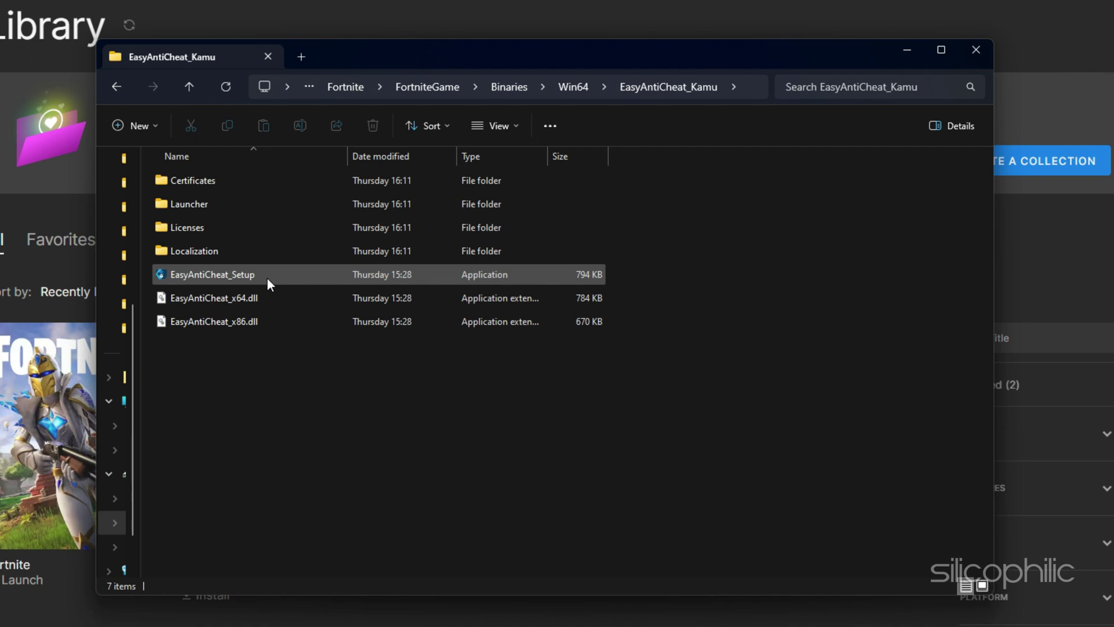
double_click(267, 277)
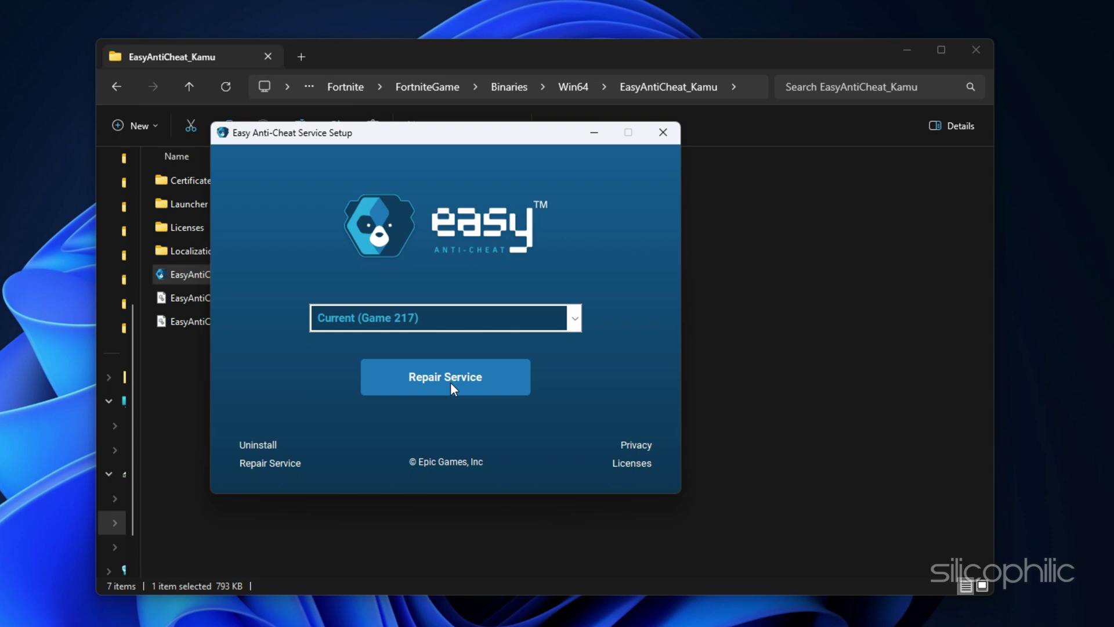
- Repair the Easy Anti-Cheat service until it reports Installed Successfully
left_click(450, 382)
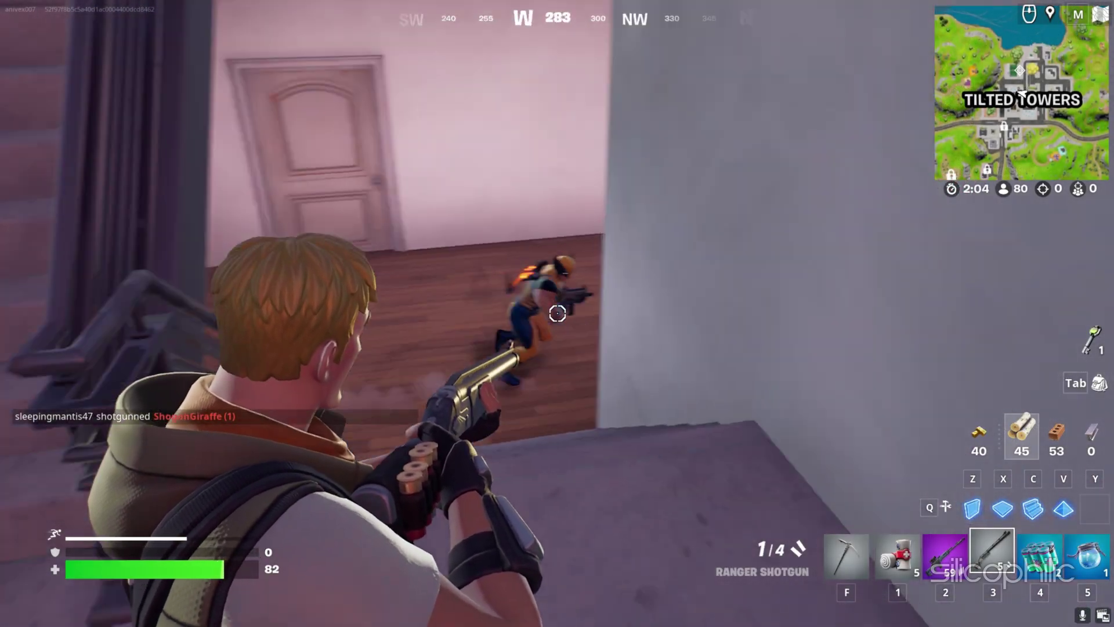
- Shoot and eliminate the nearby enemy at Tilted Towers
left_click(557, 313)
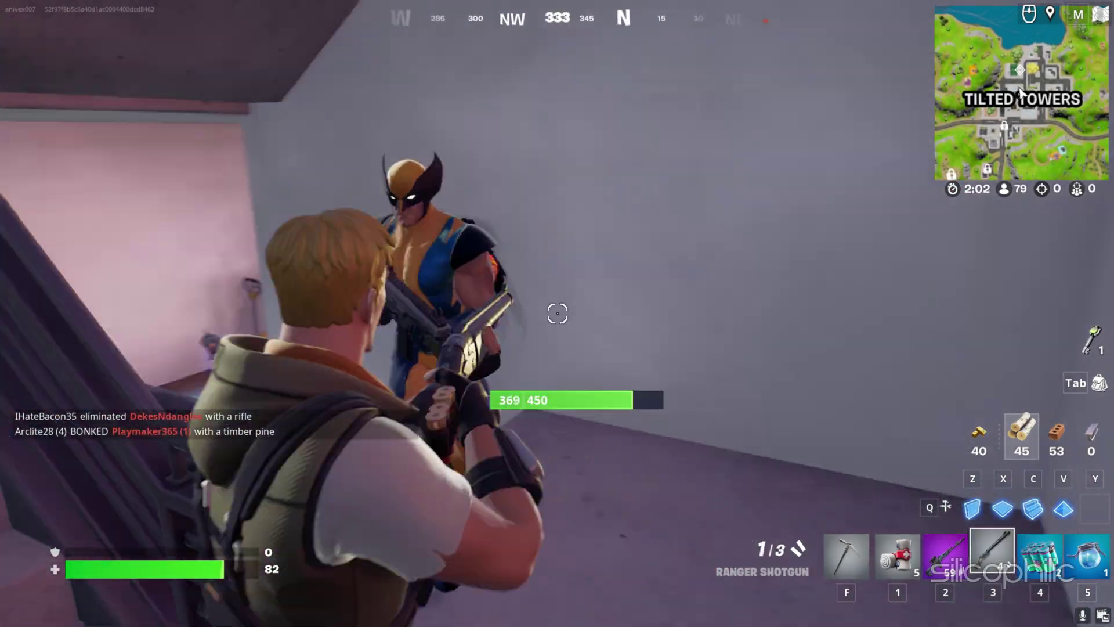
left_click(557, 313)
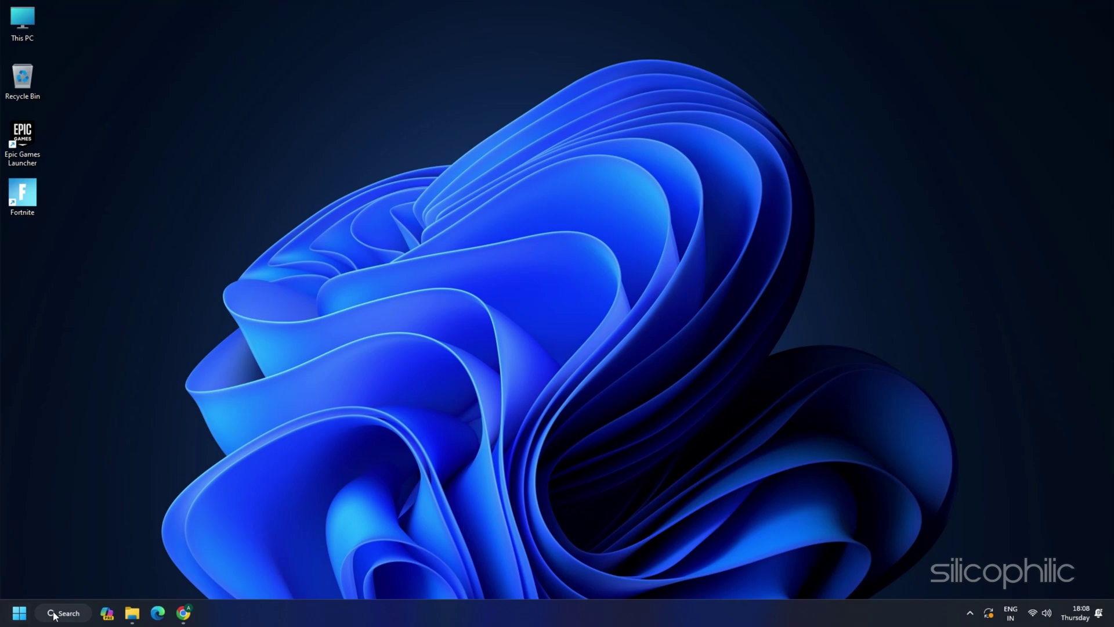
- Open Windows Security's Virus & threat protection settings and go to the exclusions page
left_click(62, 612)
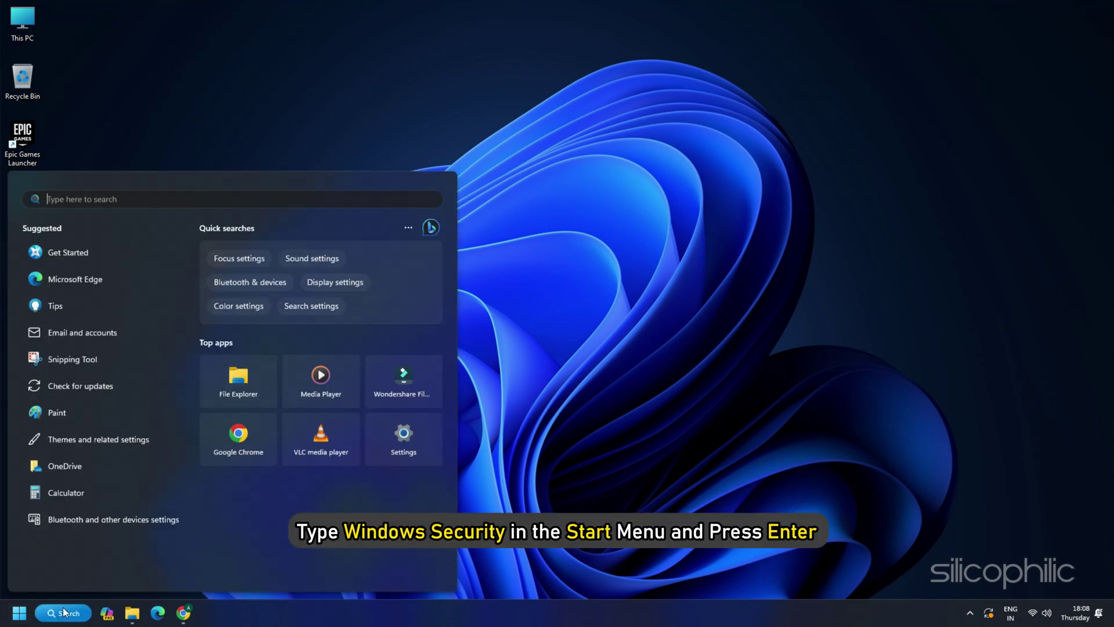
type("Windows security")
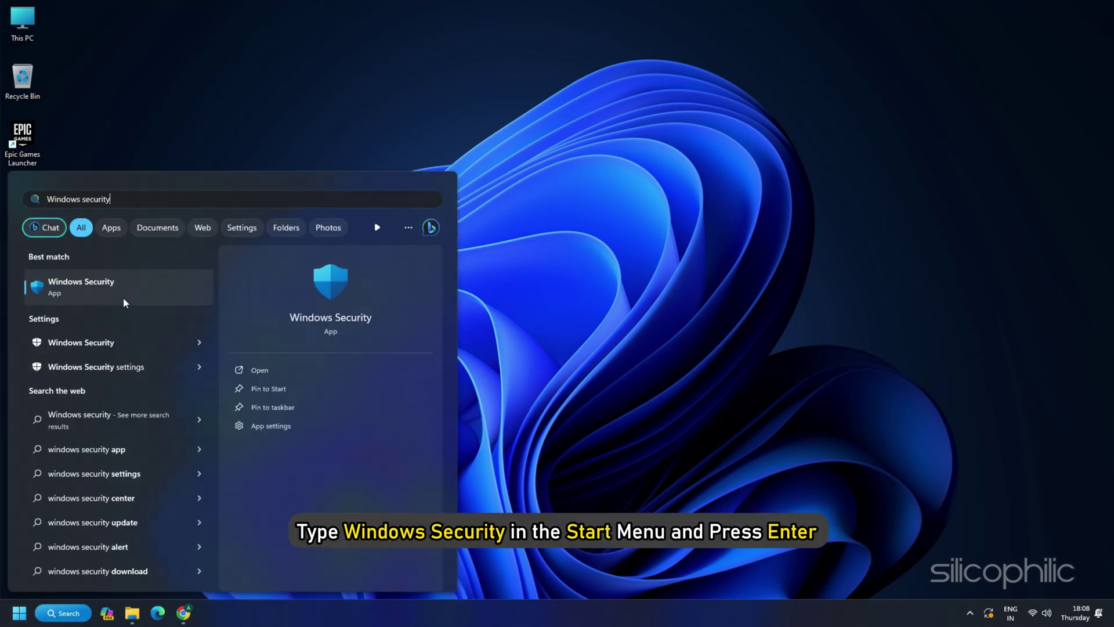
key("Return")
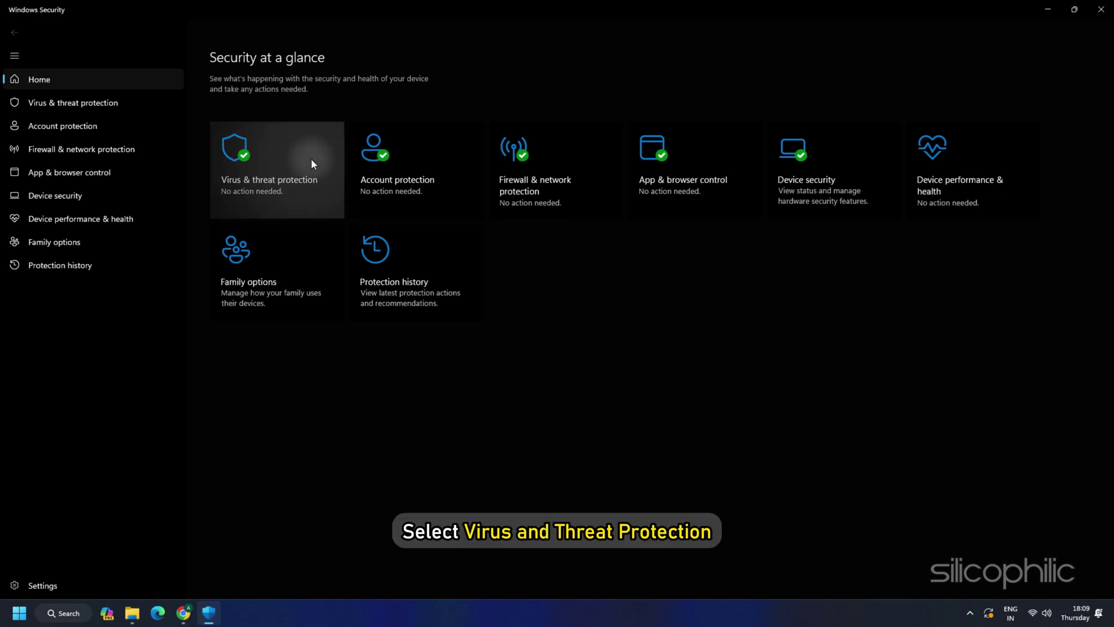
left_click(310, 158)
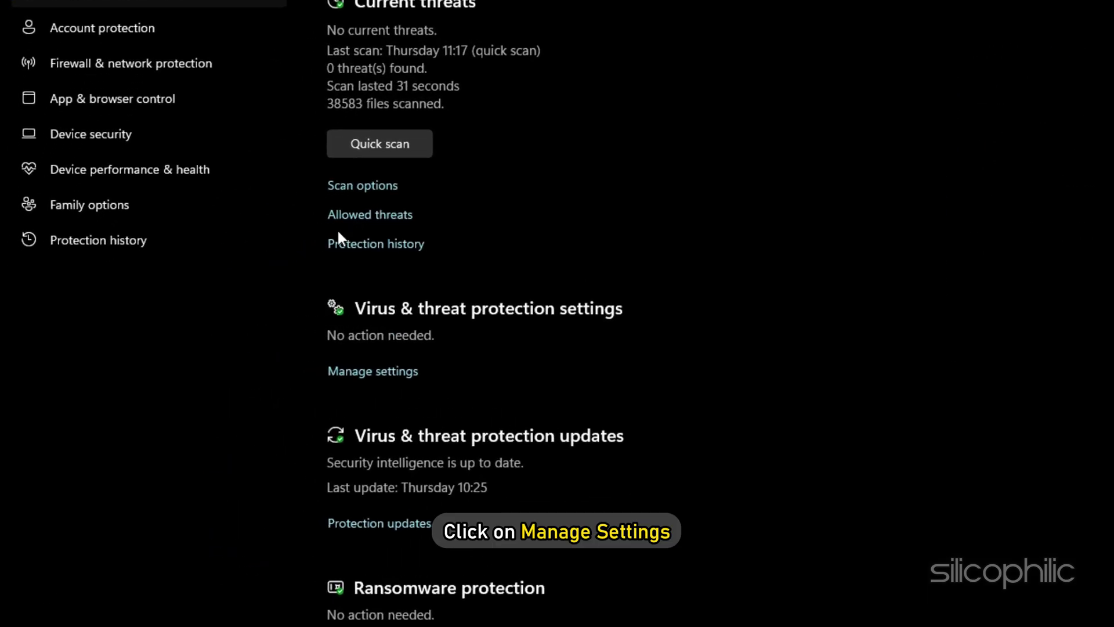
left_click(372, 375)
scroll(412, 343, "down", 3)
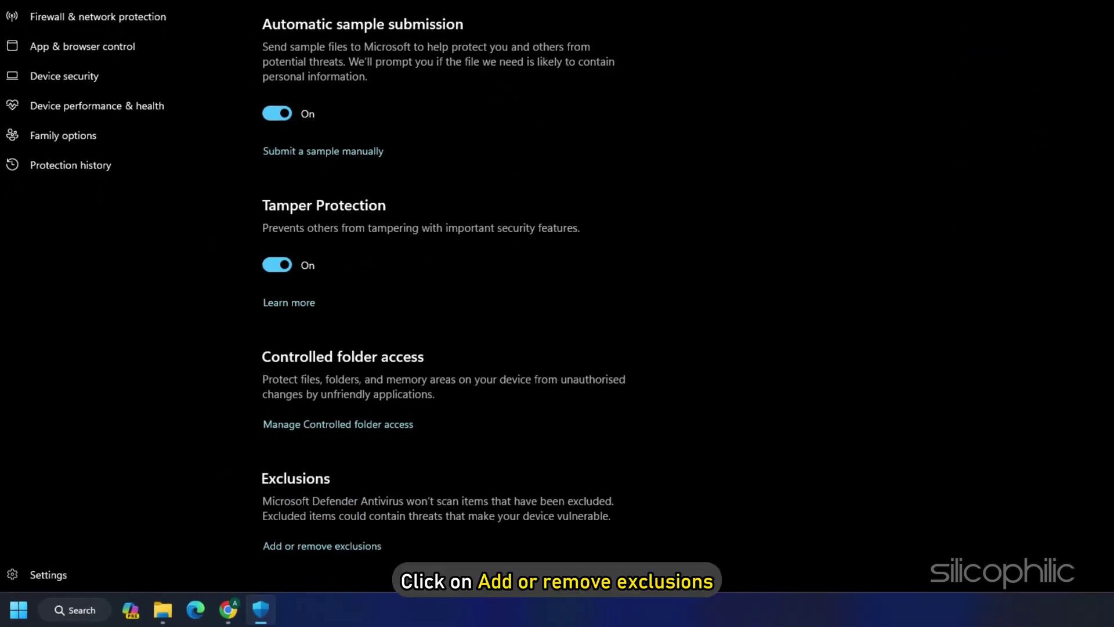
left_click(344, 555)
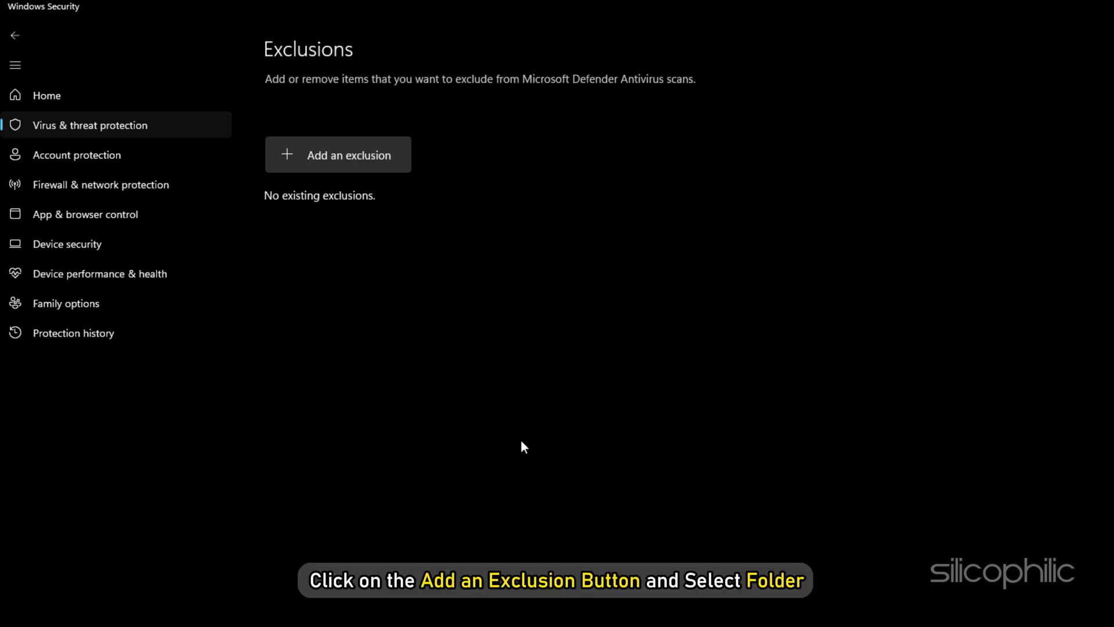
- Add the D:\Fortnite folder as a Defender exclusion
left_click(330, 168)
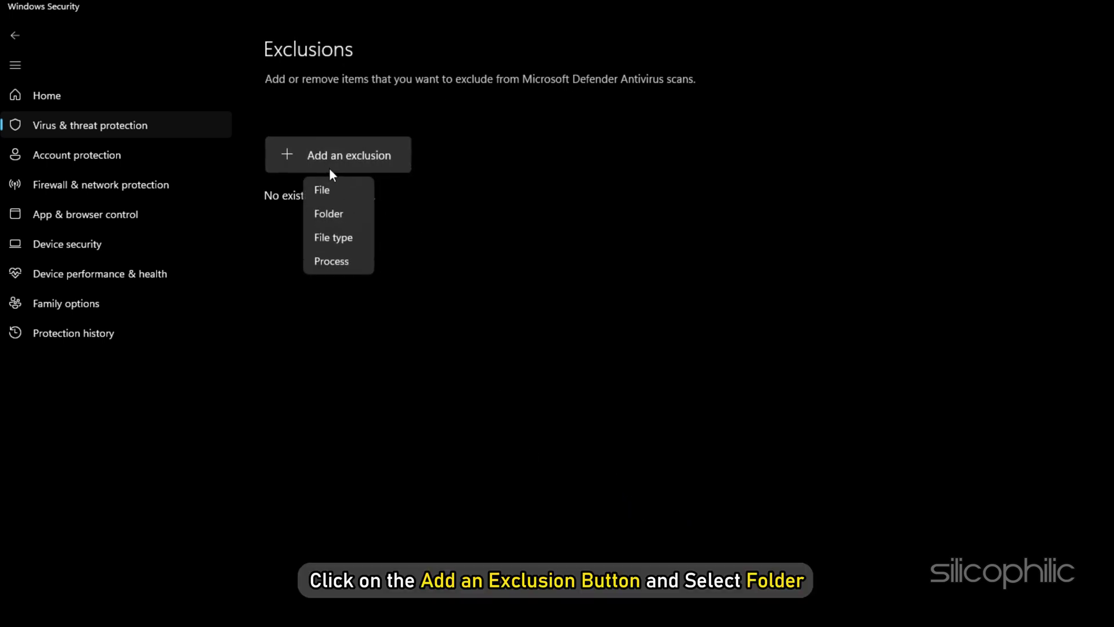
left_click(347, 216)
left_click(419, 254)
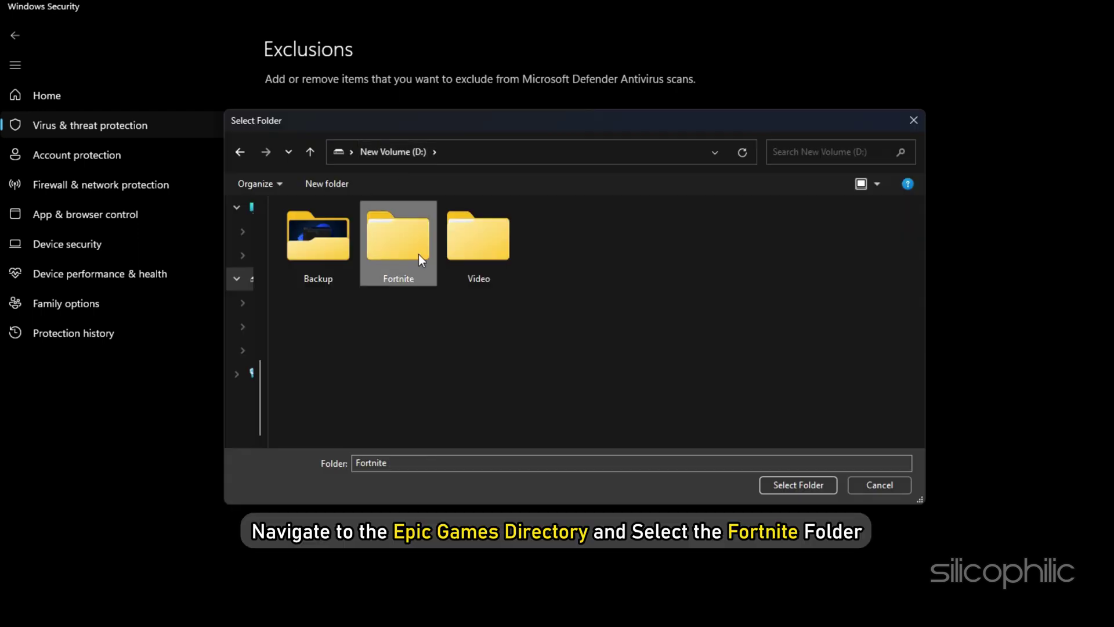
left_click(785, 482)
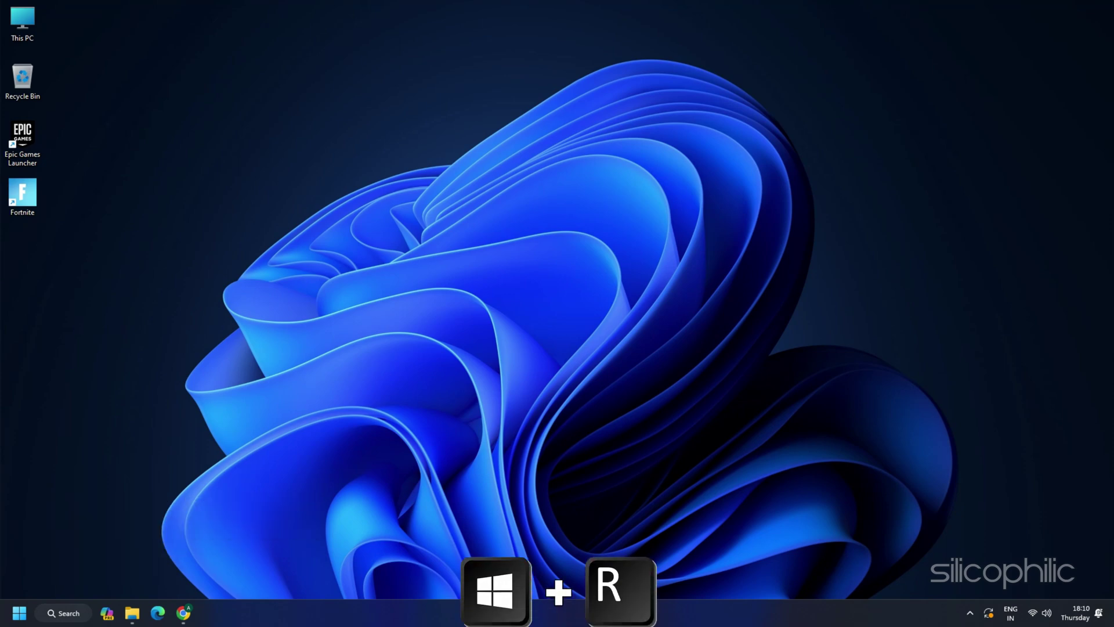
- Open %localappdata% via Run, delete the FortniteGame folder, and close File Explorer
key("super+r")
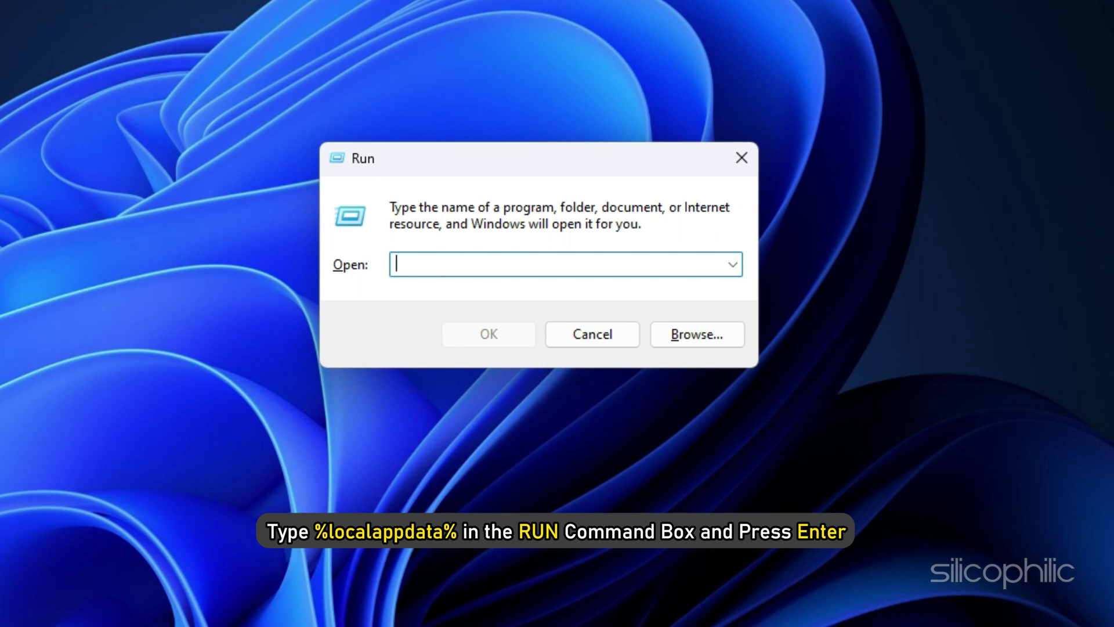
type("%localappdata%")
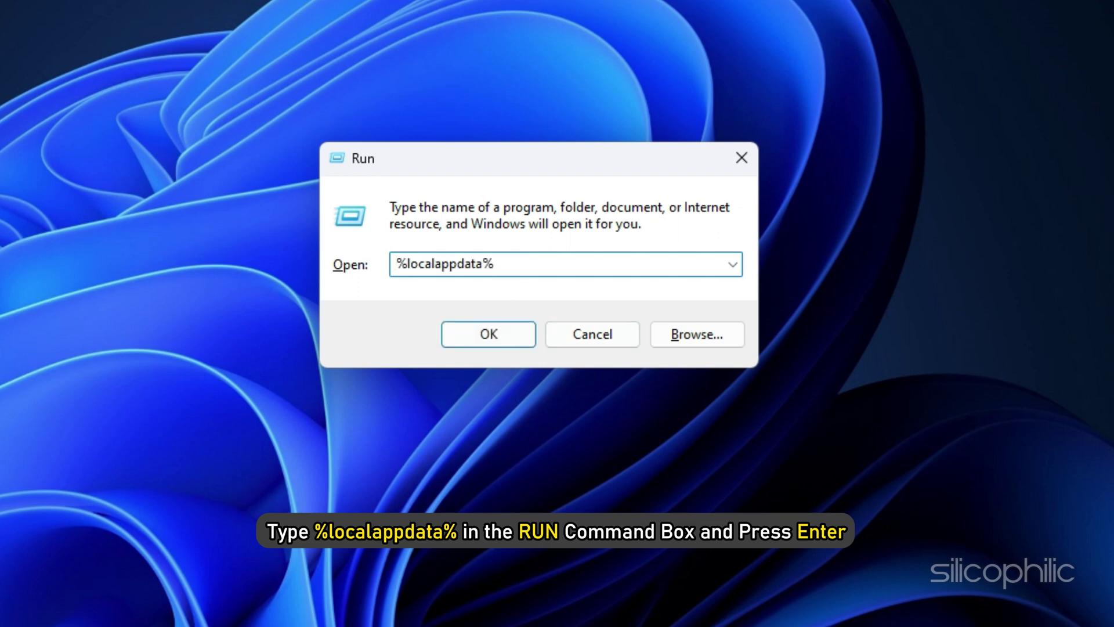
left_click(196, 55)
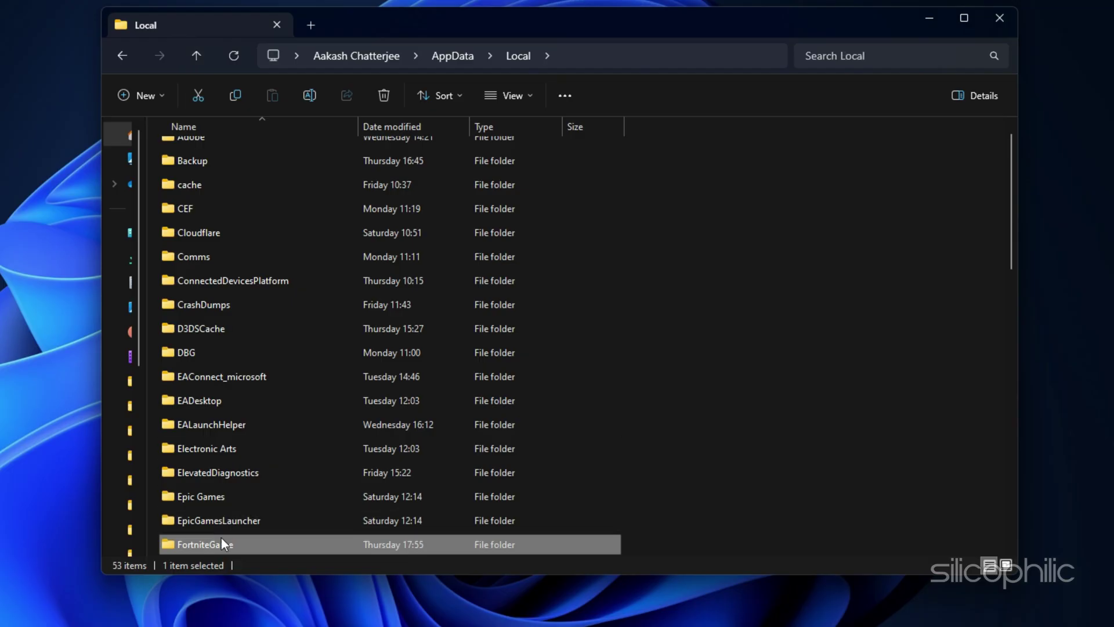
scroll(220, 534, "down", 4)
right_click(199, 257)
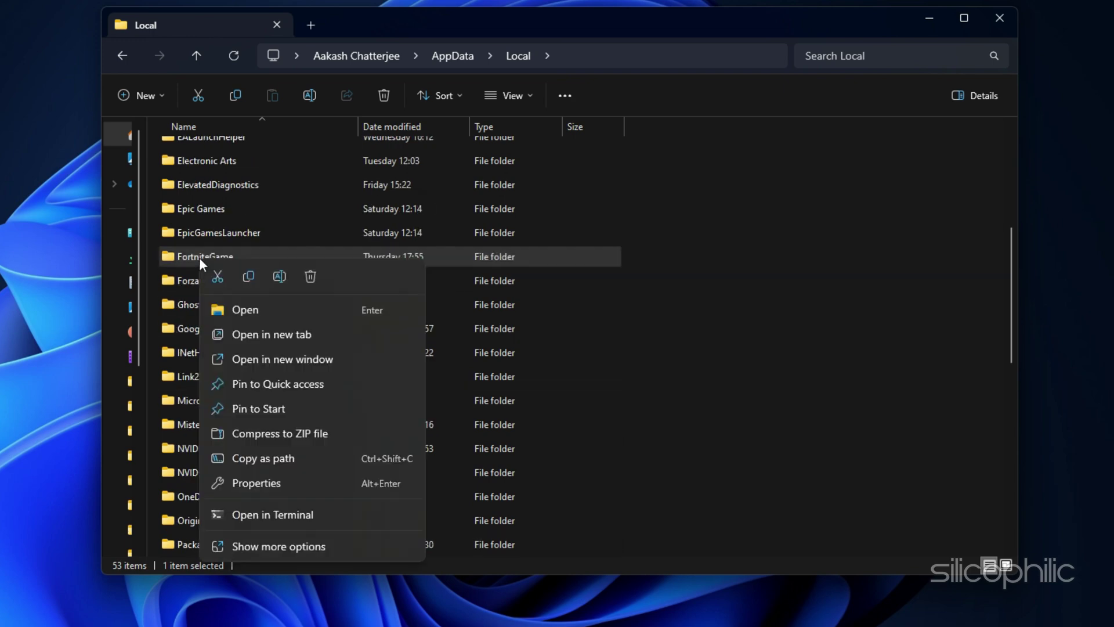
left_click(311, 276)
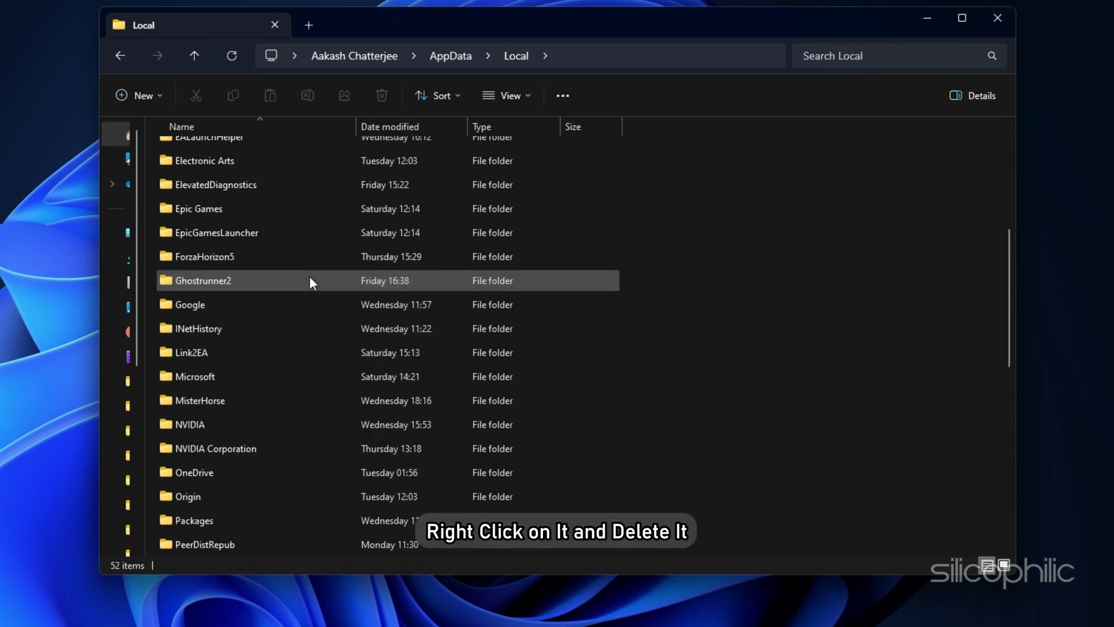
left_click(1000, 17)
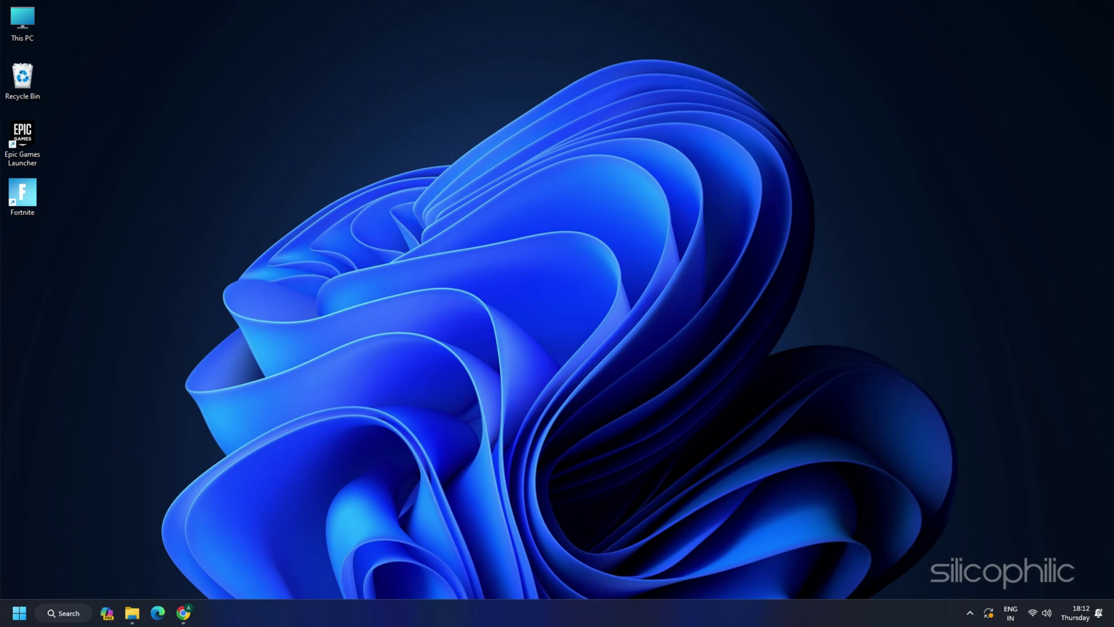
- Launch Epic Games Launcher and choose Uninstall for Fortnite in the Library
double_click(40, 125)
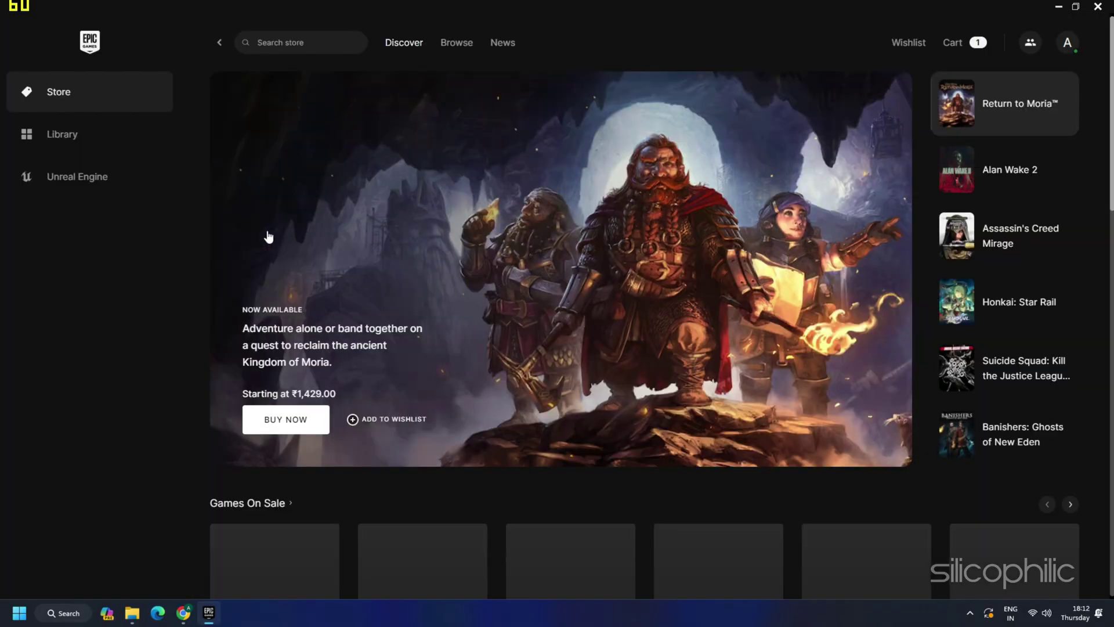
left_click(75, 143)
left_click(330, 389)
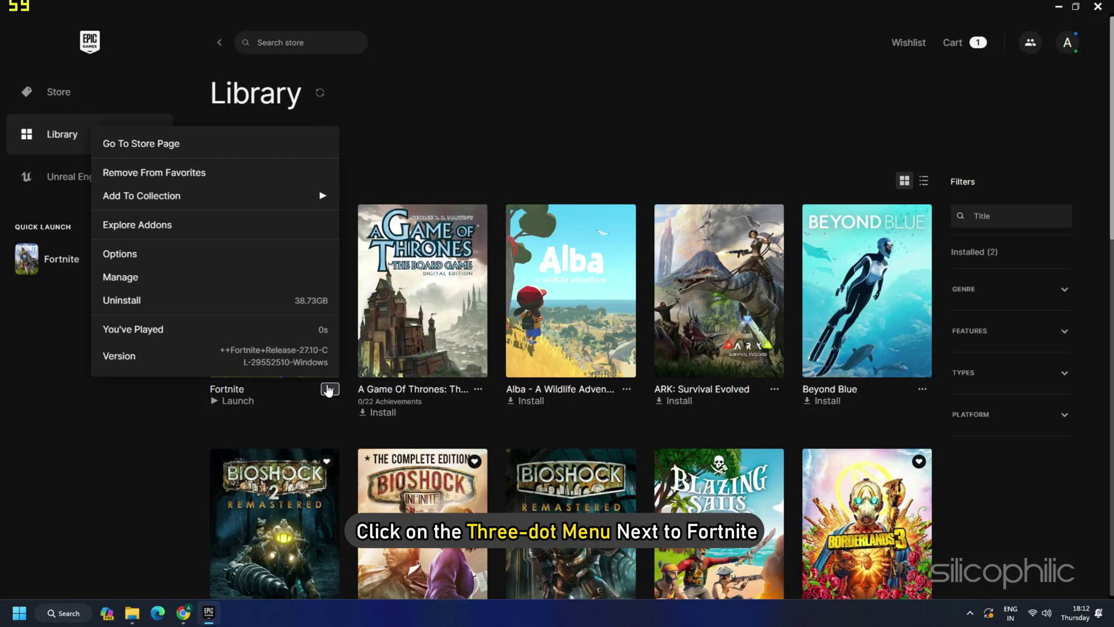
left_click(250, 302)
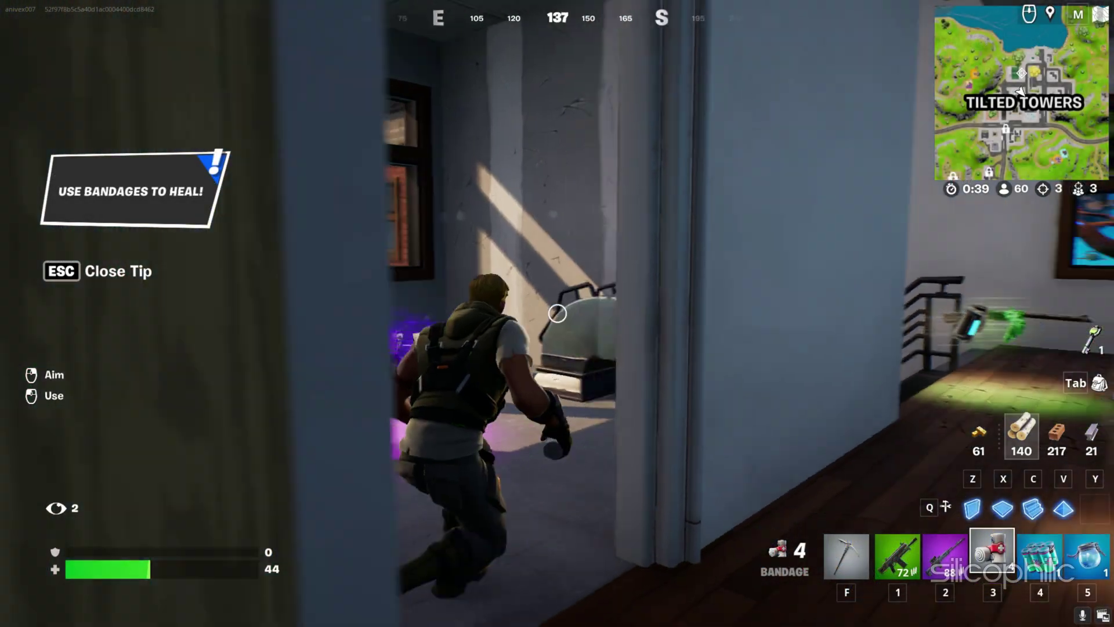
- Heal the character from 44 to 75 health using bandages
left_click(557, 313)
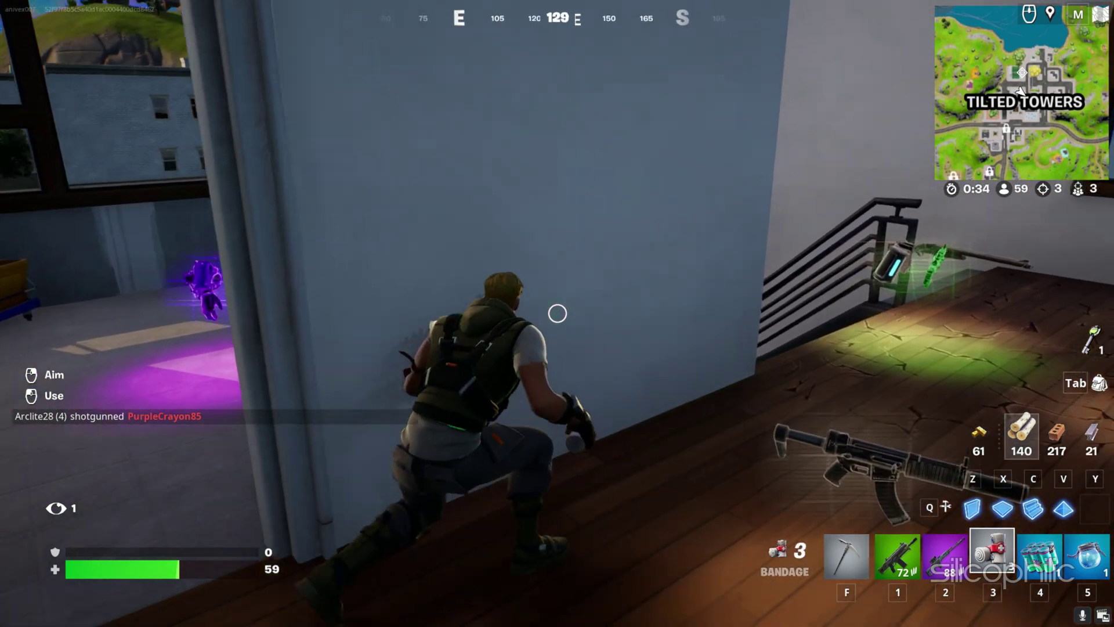
left_click(557, 313)
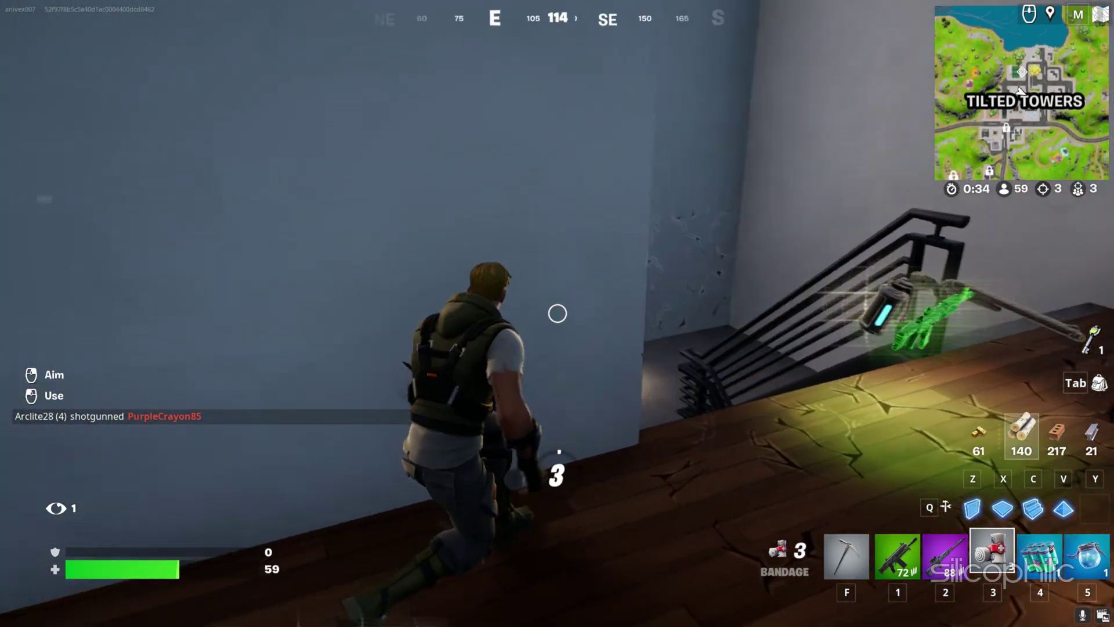
key("w")
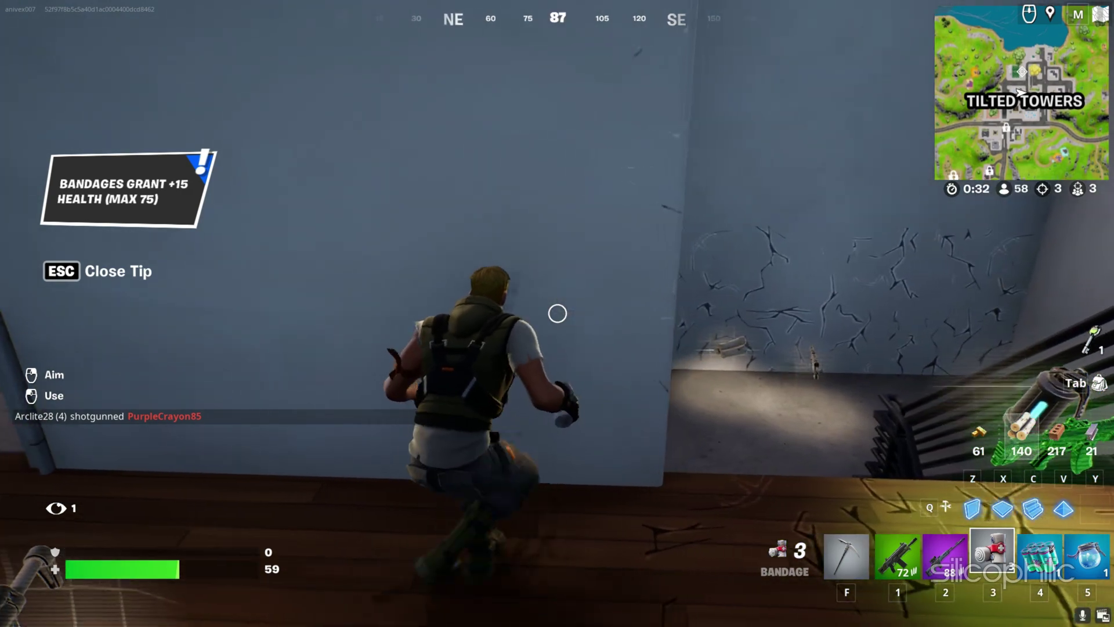
left_click(557, 313)
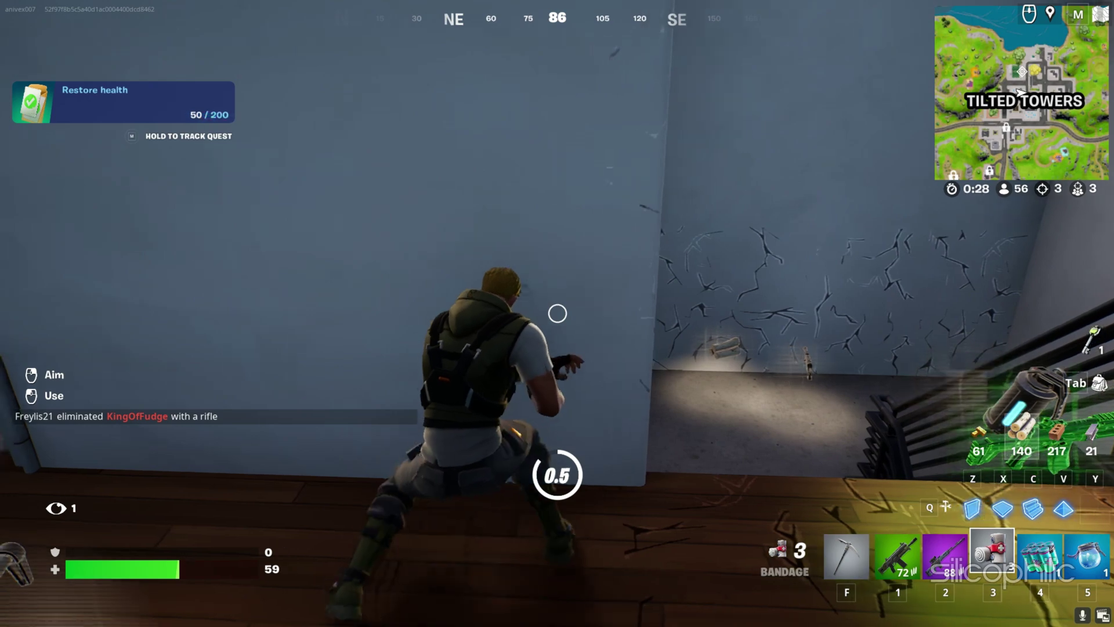
left_click(557, 313)
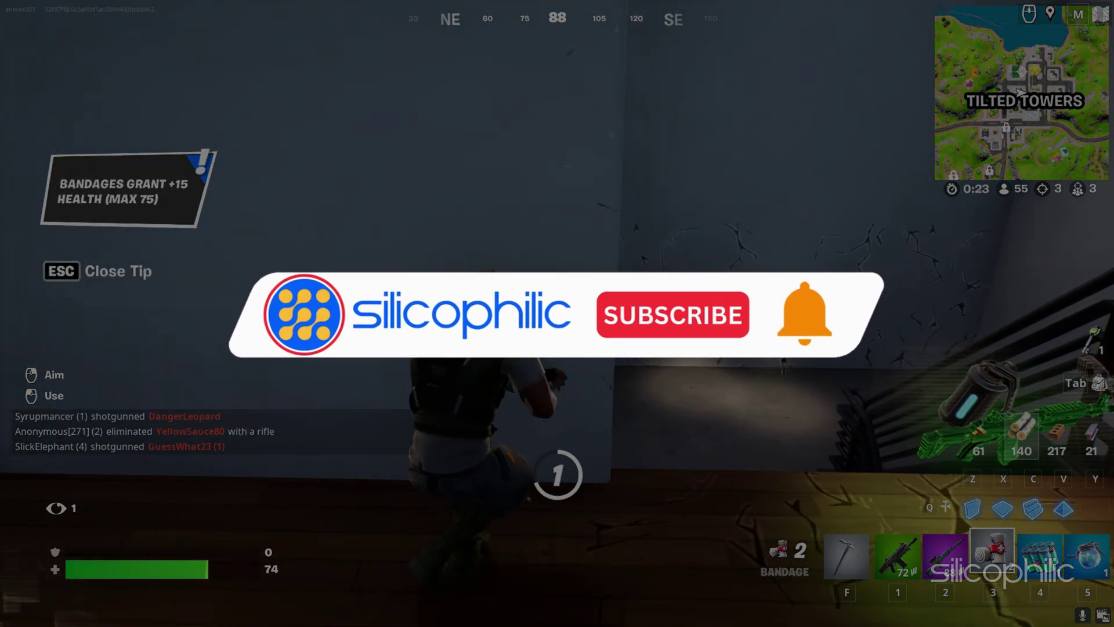
- Walk to the dropped Ranger Assault Rifle and swap it for the Hammer
key("w")
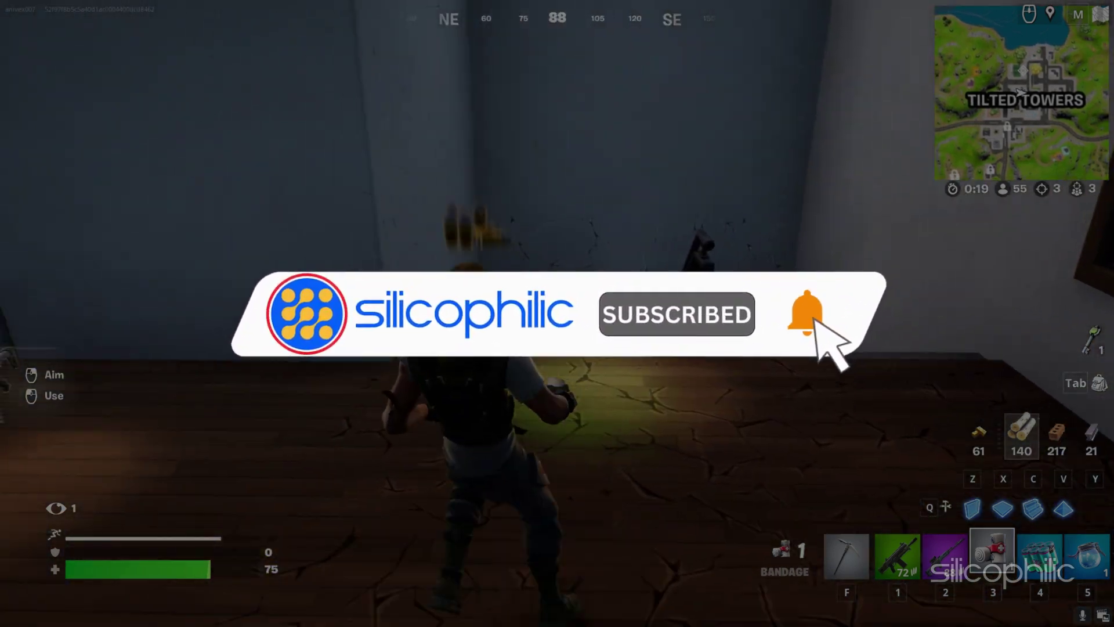
key("2")
key("w")
key("1")
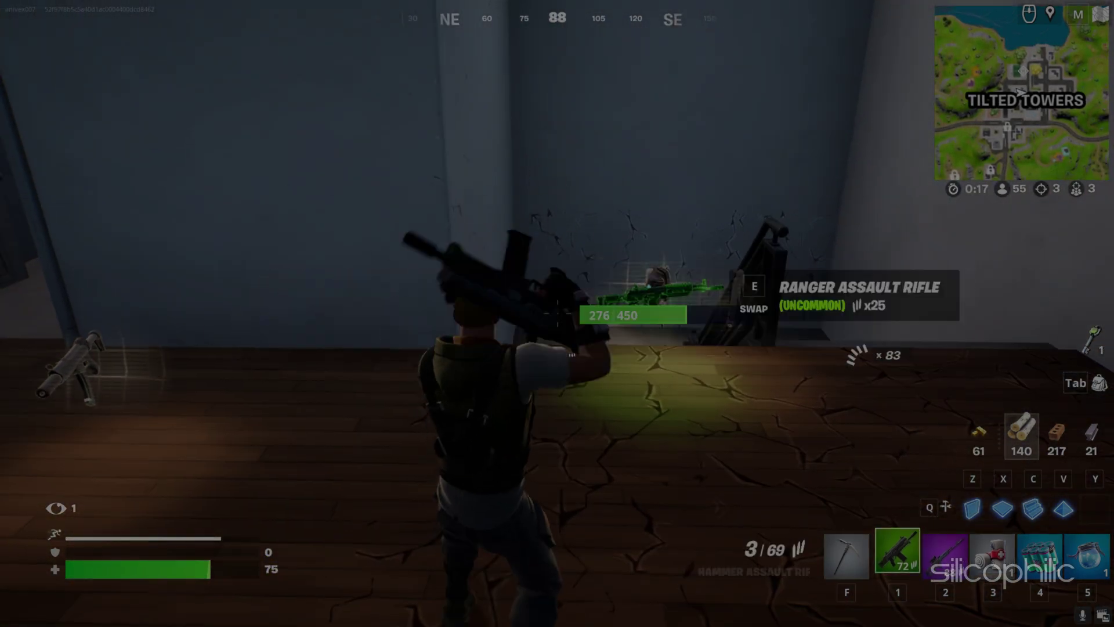
key("e")
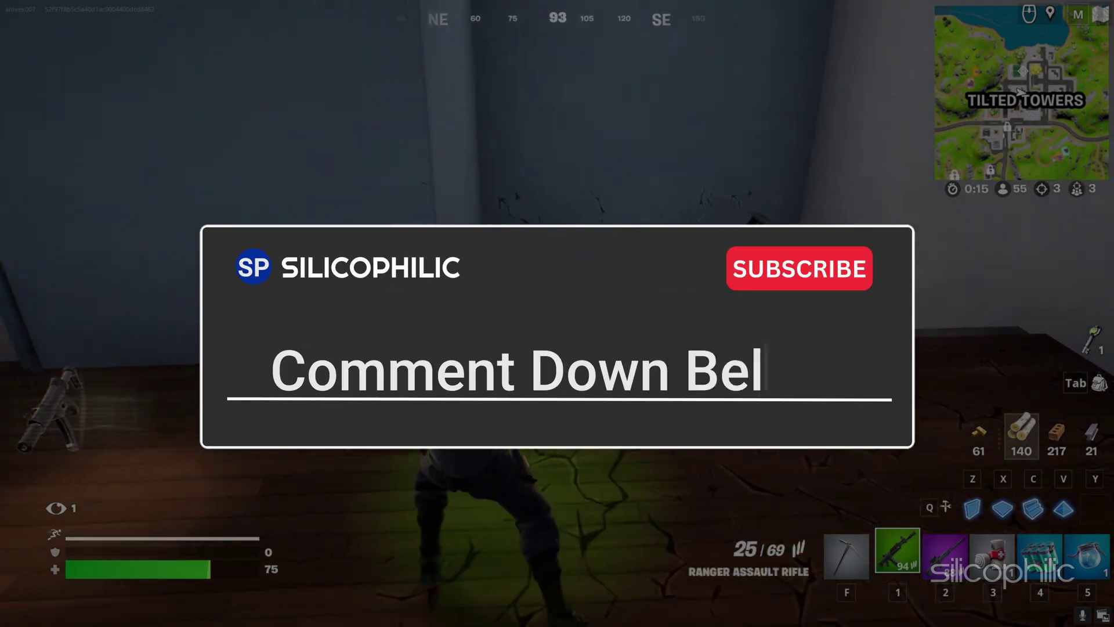
- Fire the Ranger Assault Rifle at the target, then move toward the stairs and doorway
left_click(558, 313)
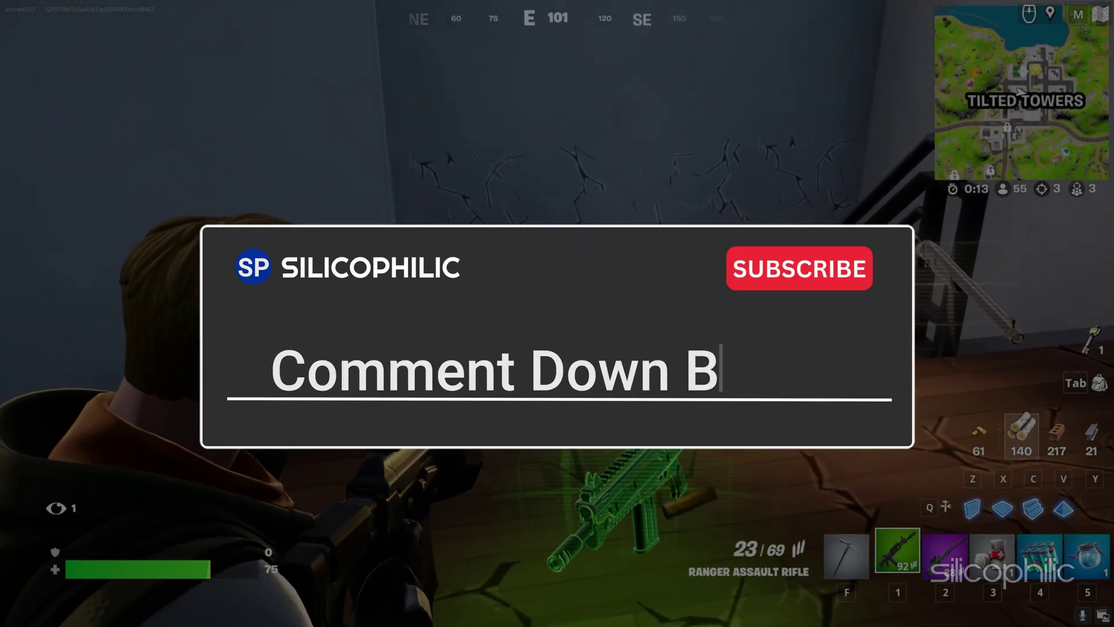
left_click(557, 313)
left_click(557, 313)
left_click(557, 313)
left_click(557, 313)
key("w")
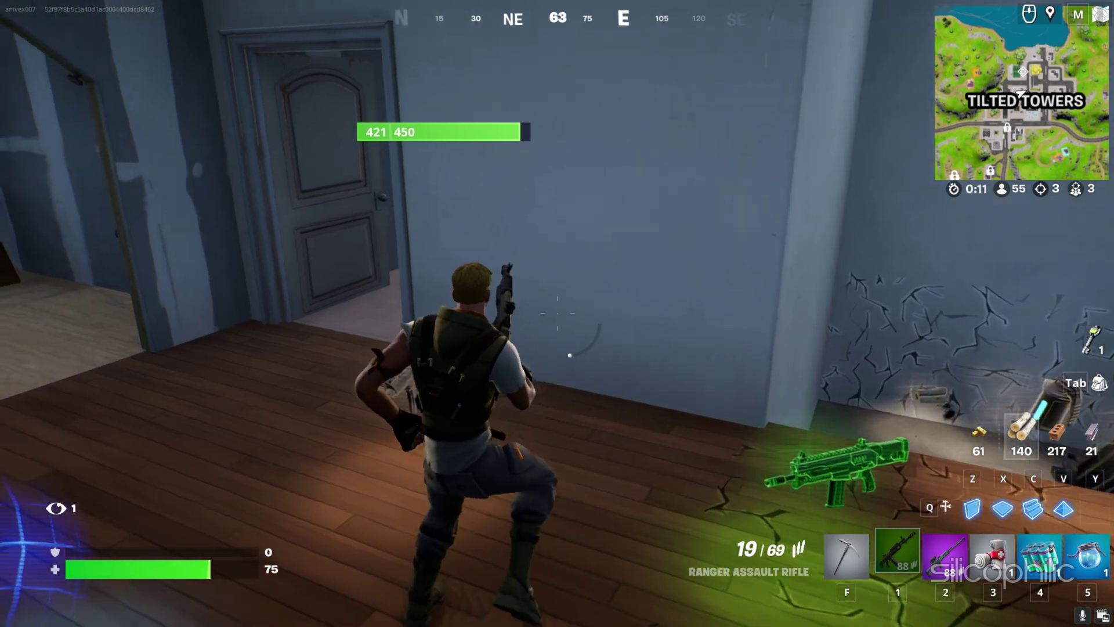
key("w")
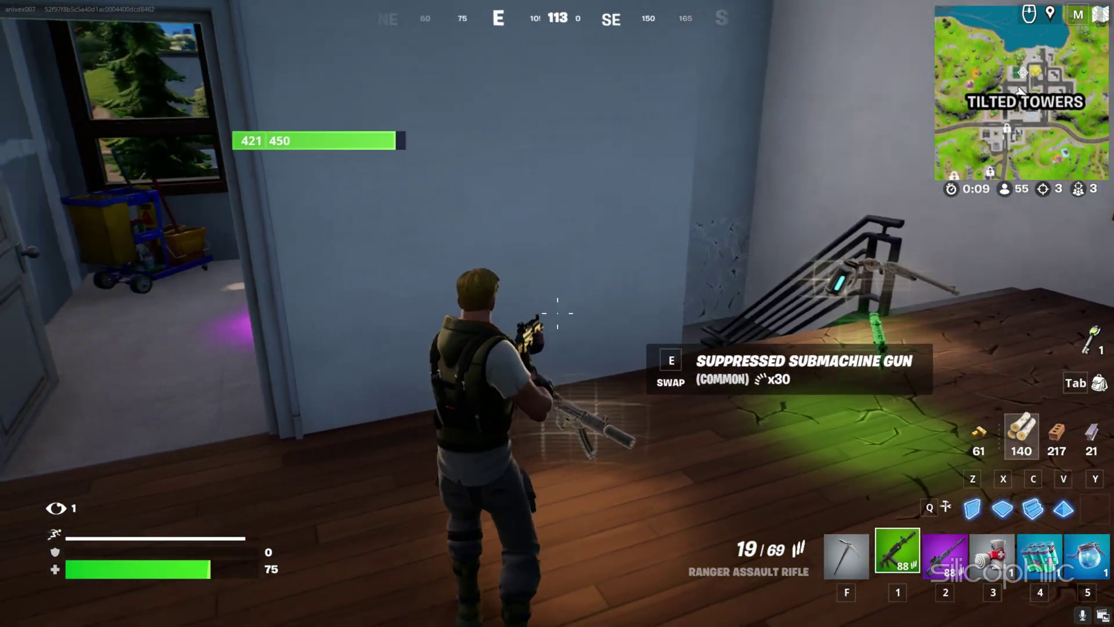